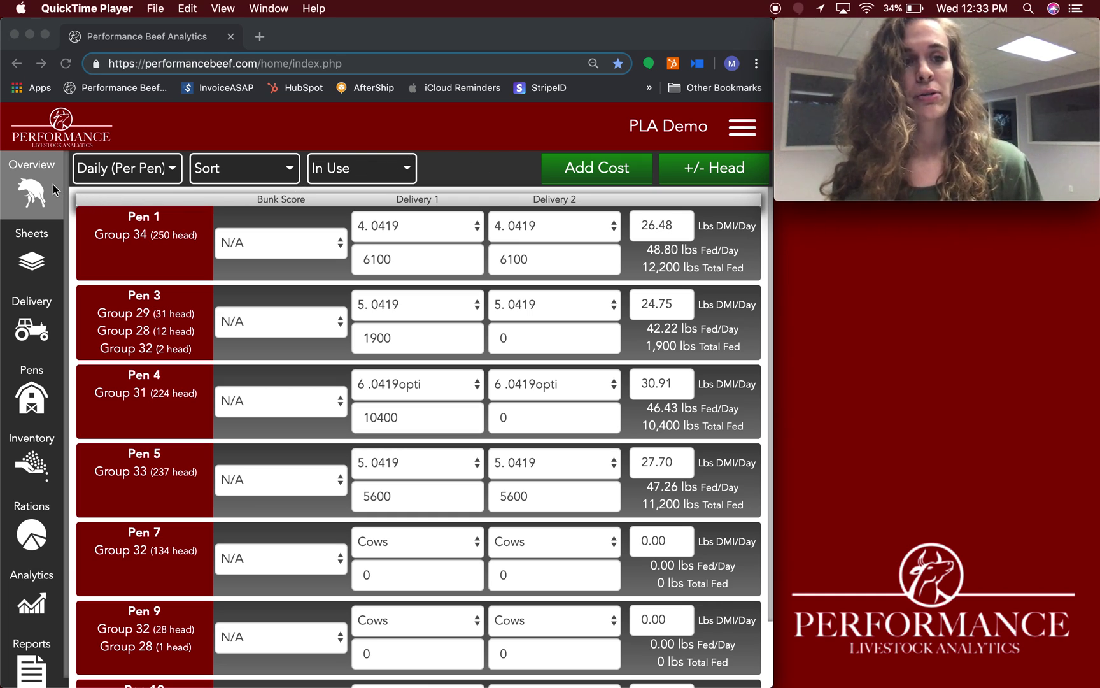
Add a new pen with the ID Pen 16 and the pen type Open, and save it
{"action": "left_click", "coordinate": [30, 381]}
{"action": "left_click", "coordinate": [31, 394]}
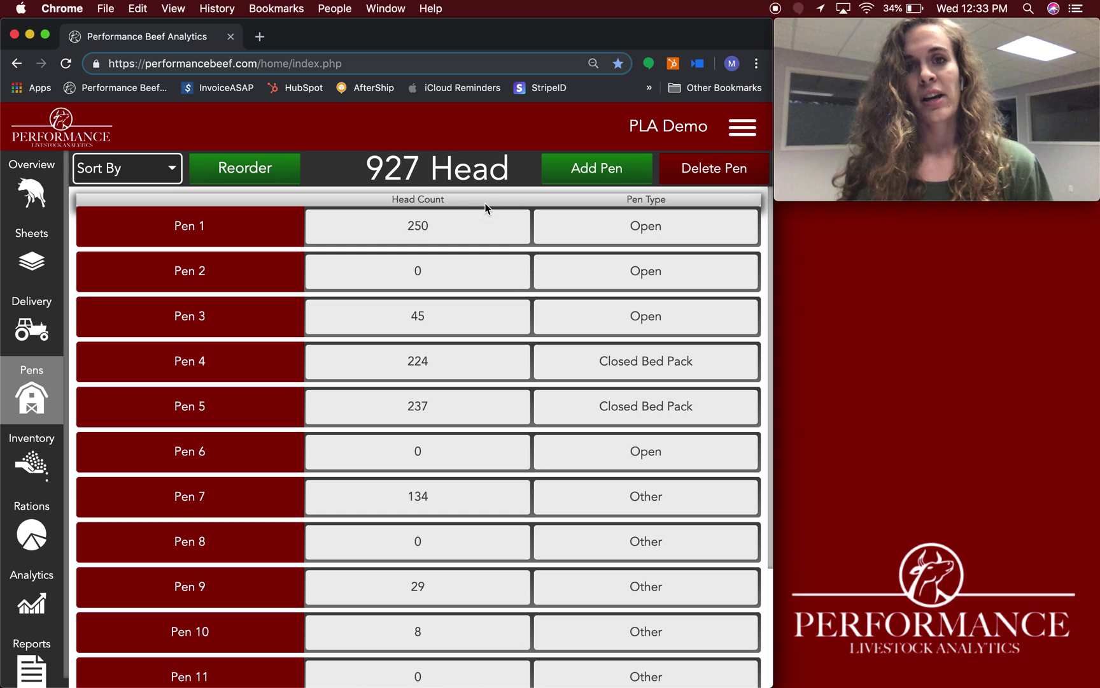
{"action": "left_click", "coordinate": [571, 170]}
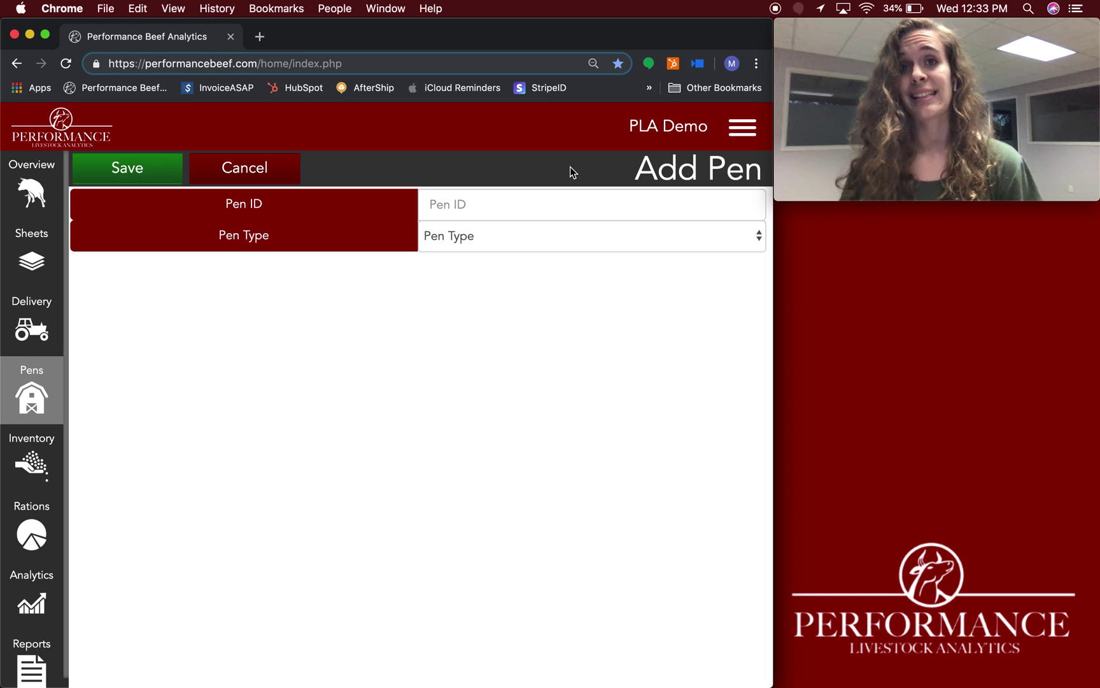
{"action": "left_click", "coordinate": [475, 205]}
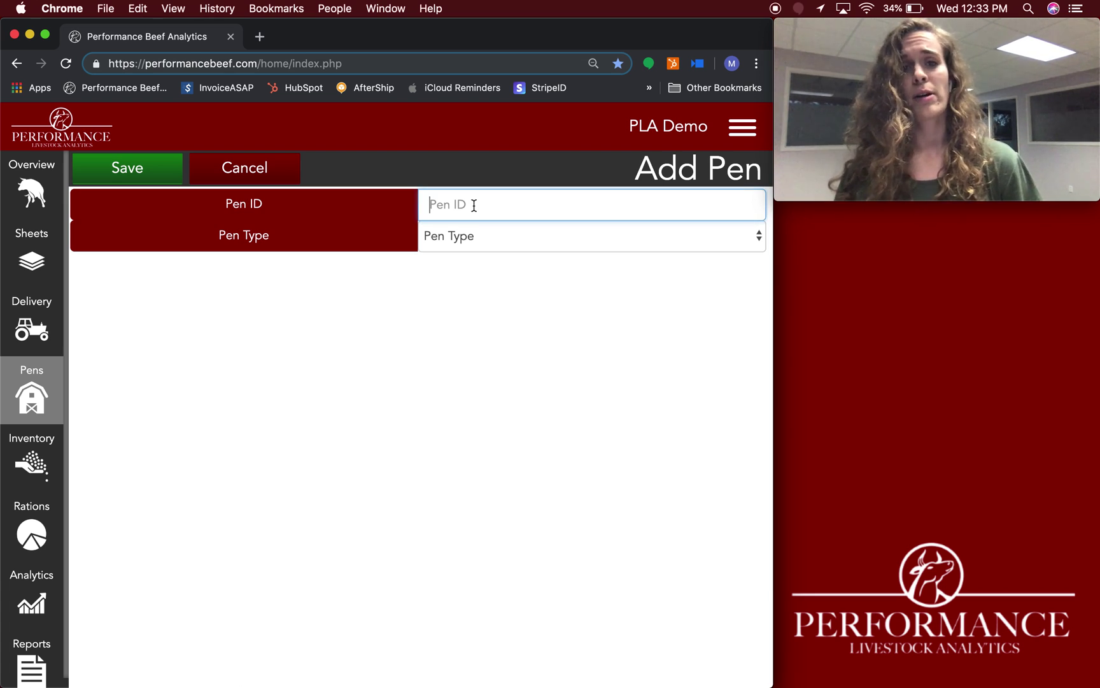
{"action": "type", "text": "Pen 16"}
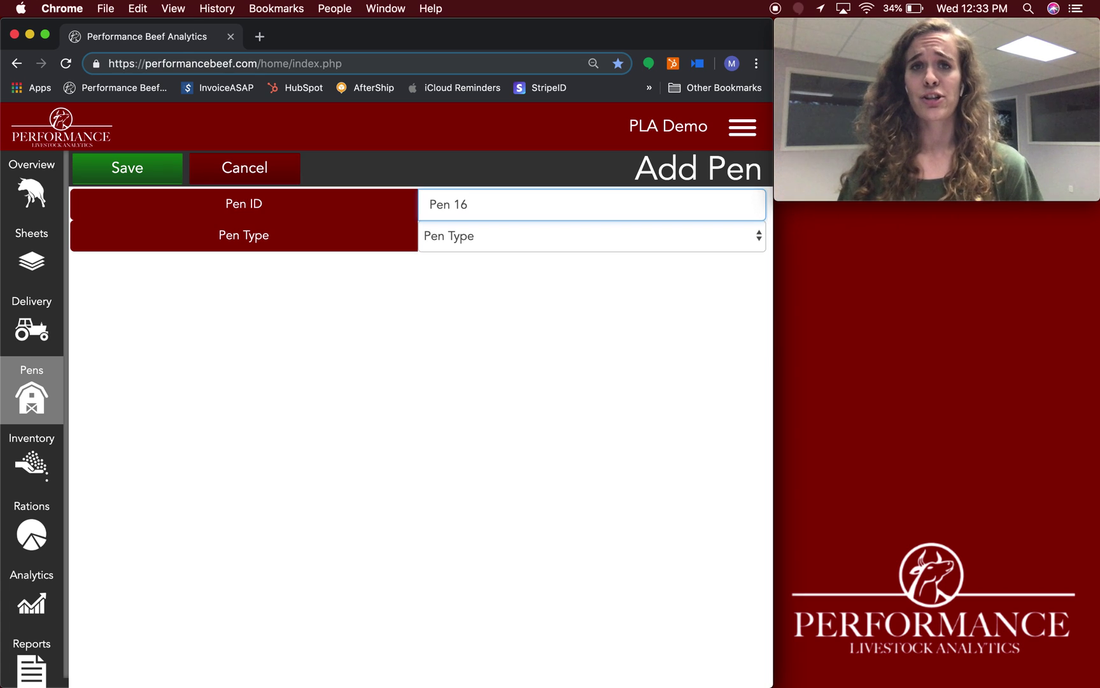
{"action": "left_click", "coordinate": [463, 241]}
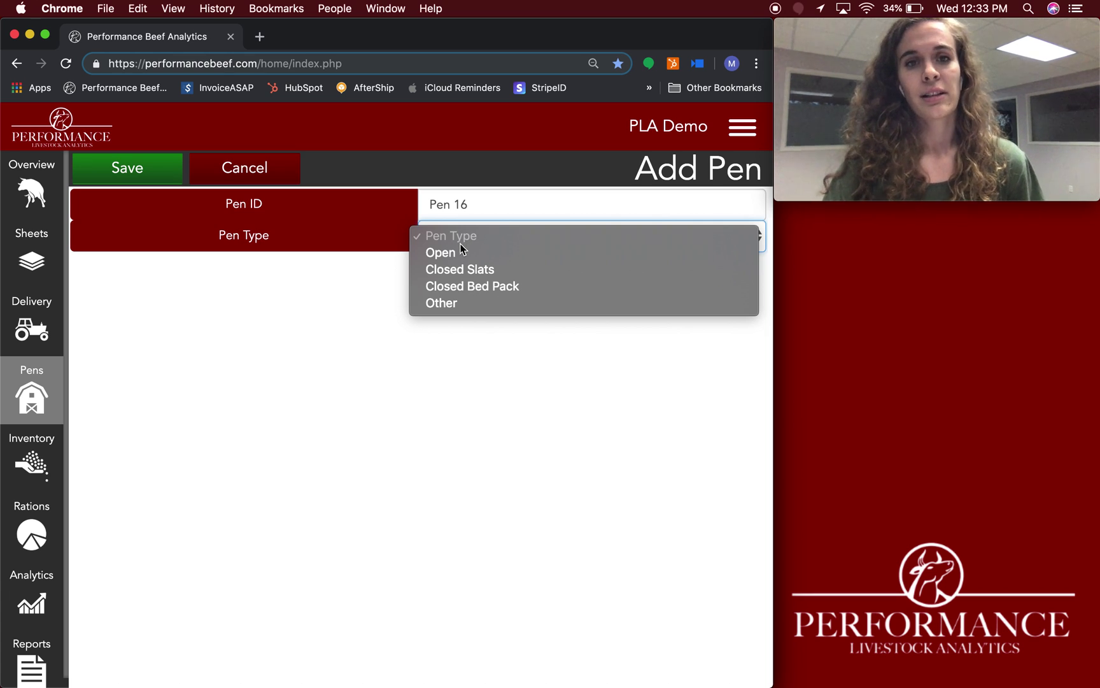
{"action": "left_click", "coordinate": [459, 253]}
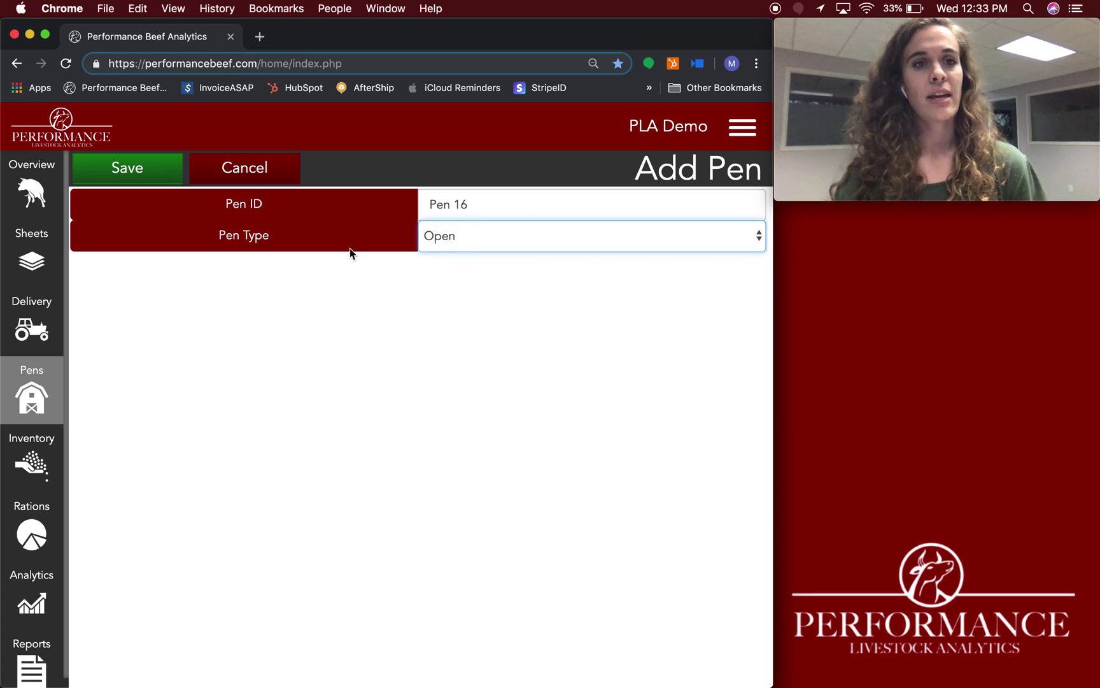
{"action": "left_click", "coordinate": [110, 181]}
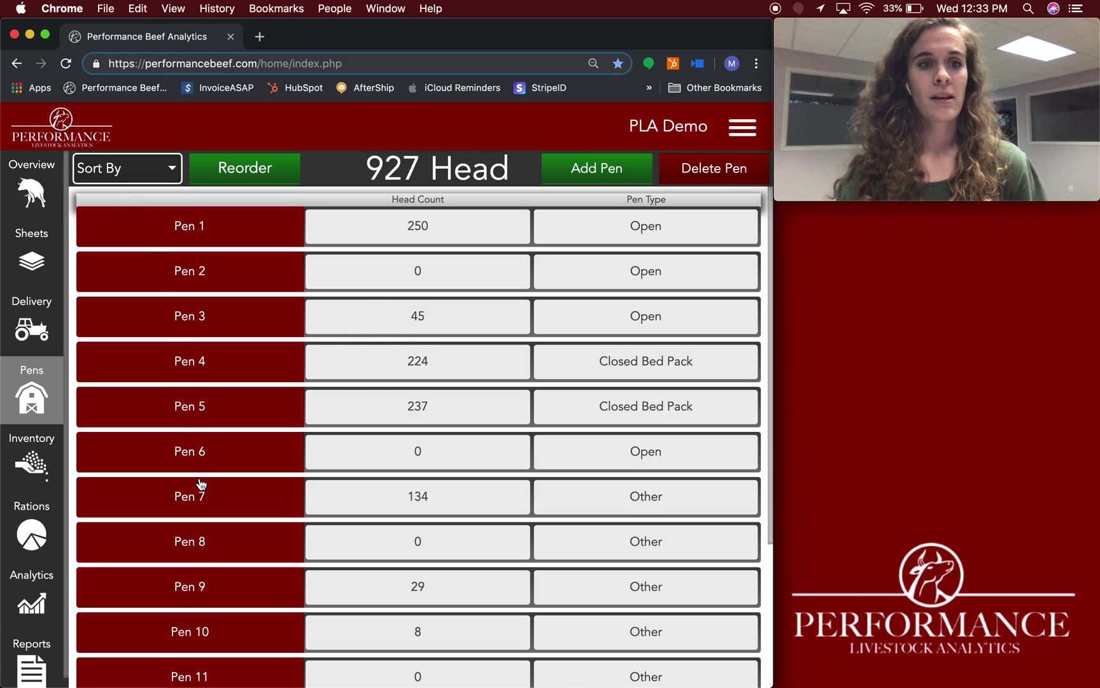
{"action": "scroll", "coordinate": [201, 484], "scroll_direction": "down", "scroll_amount": 5}
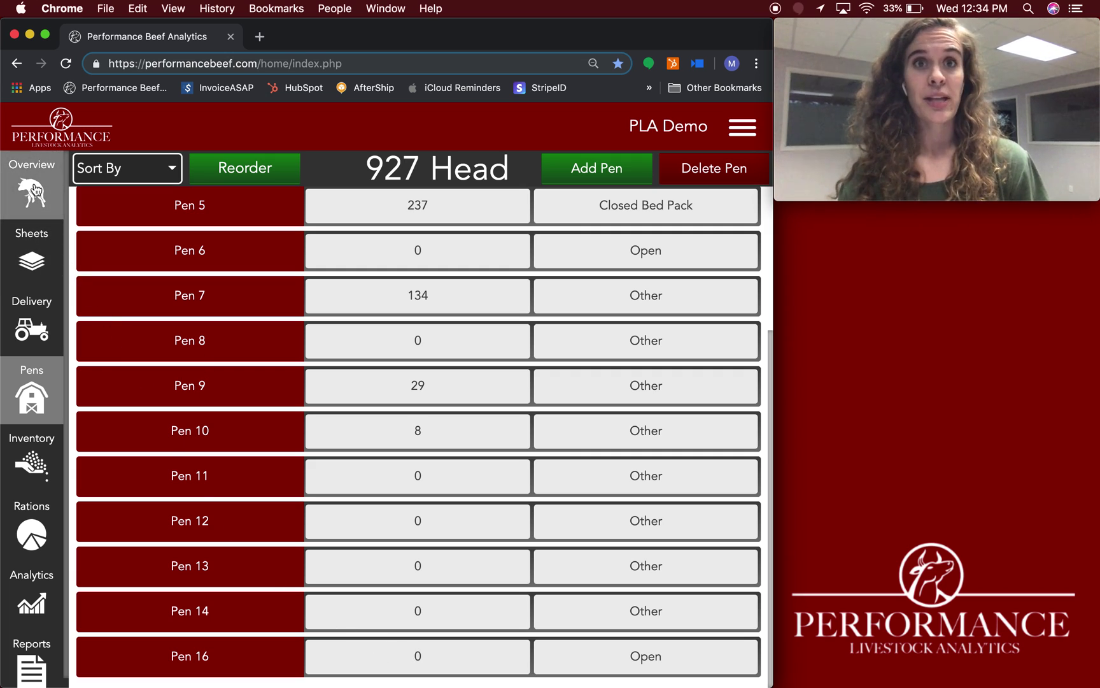
Start an added-head entry from the overview and assign it to a new group named Group 16A
{"action": "left_click", "coordinate": [36, 190]}
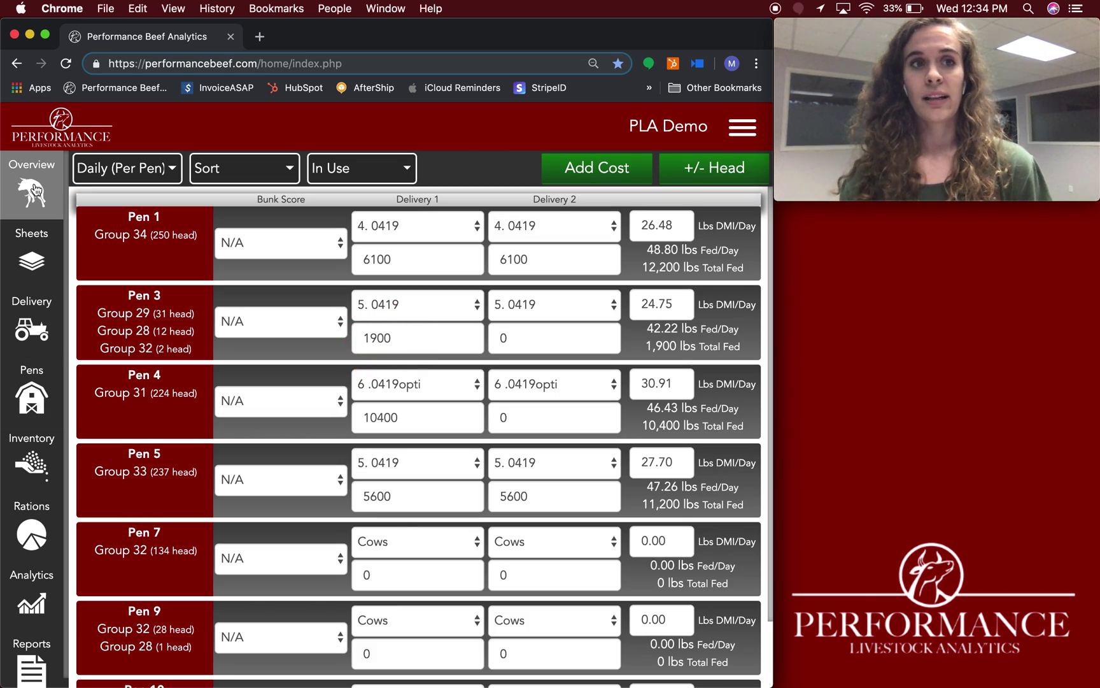
{"action": "left_click", "coordinate": [707, 176]}
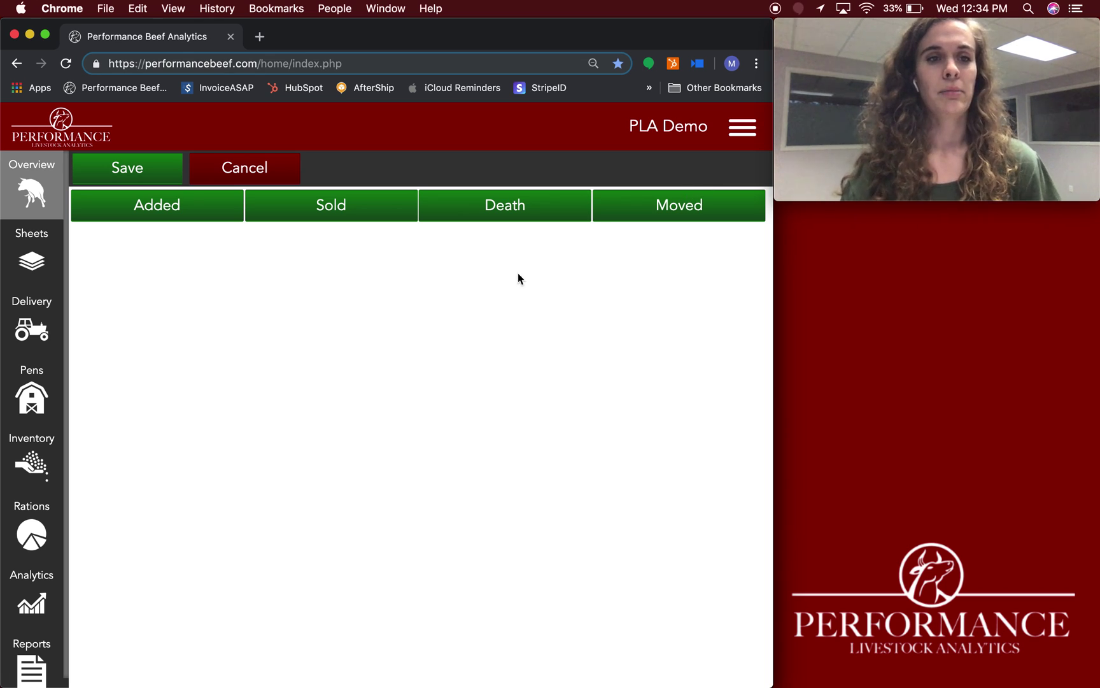
{"action": "left_click", "coordinate": [194, 216]}
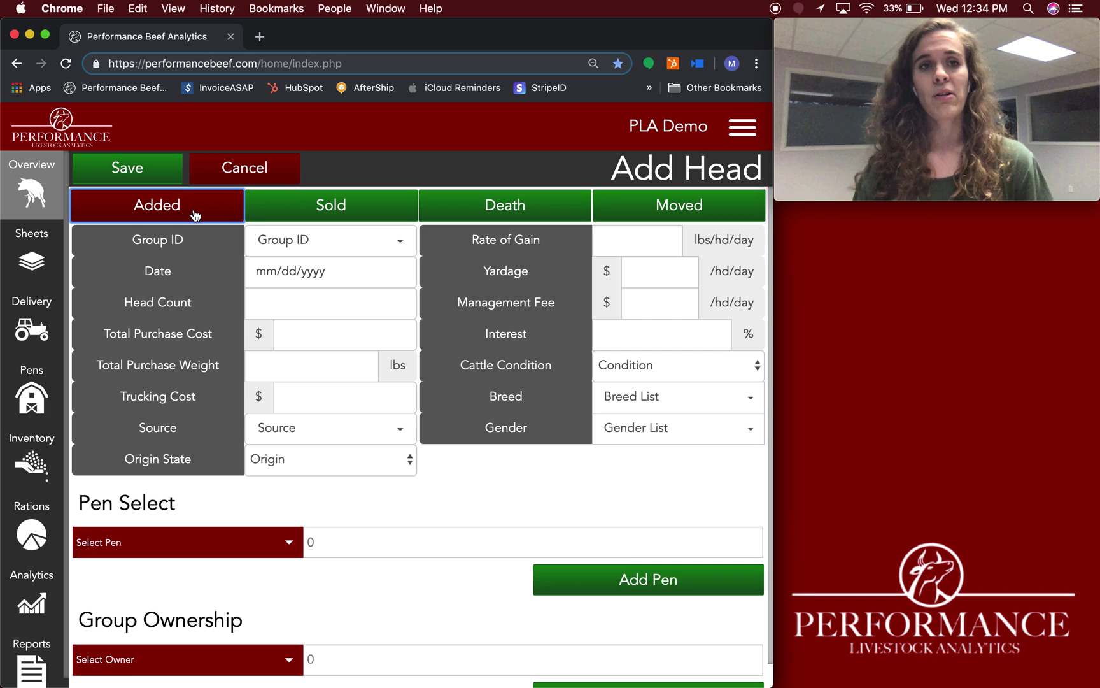
{"action": "left_click", "coordinate": [402, 243]}
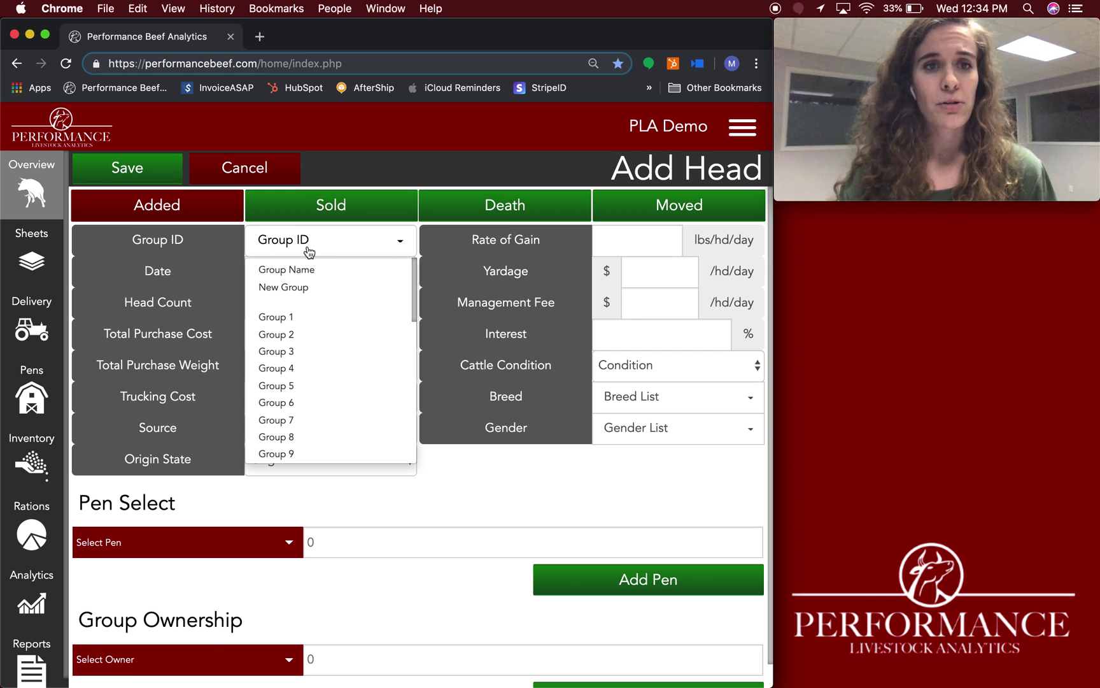
{"action": "left_click", "coordinate": [298, 286]}
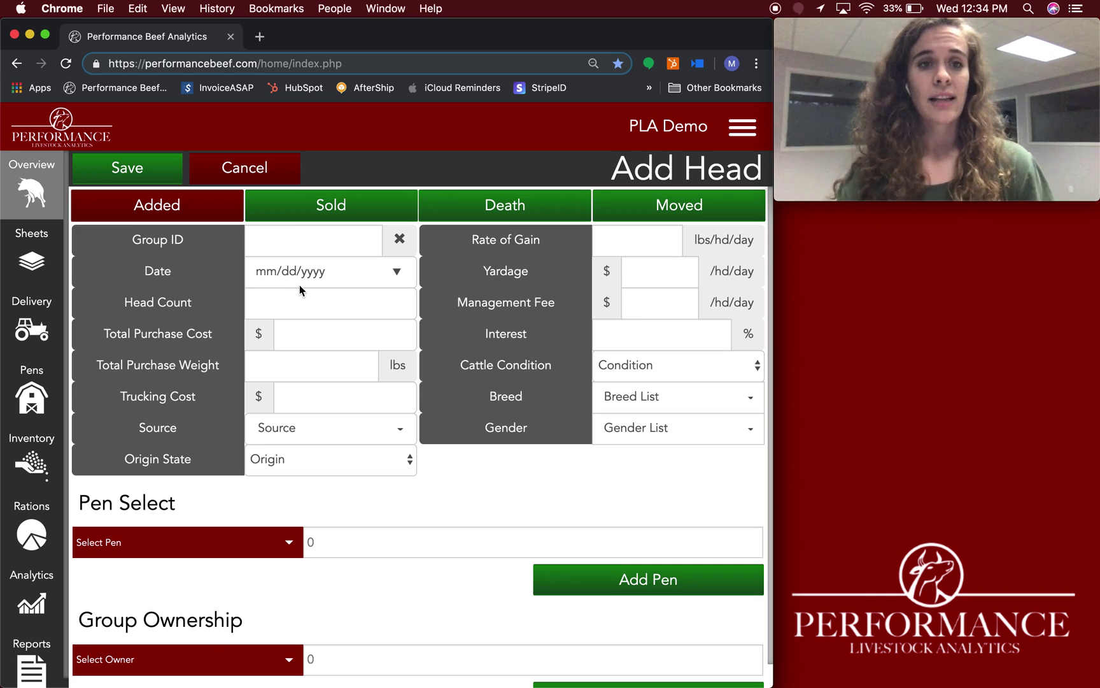
{"action": "left_click", "coordinate": [282, 240]}
{"action": "type", "text": "Gr"}
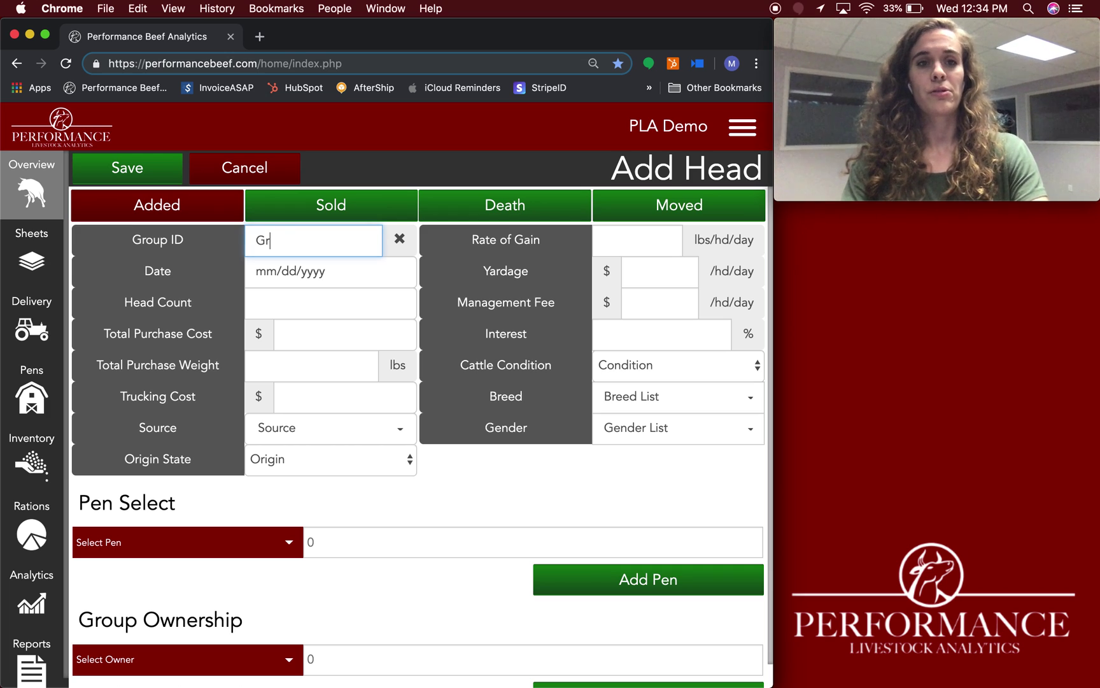
{"action": "type", "text": "oup 16A"}
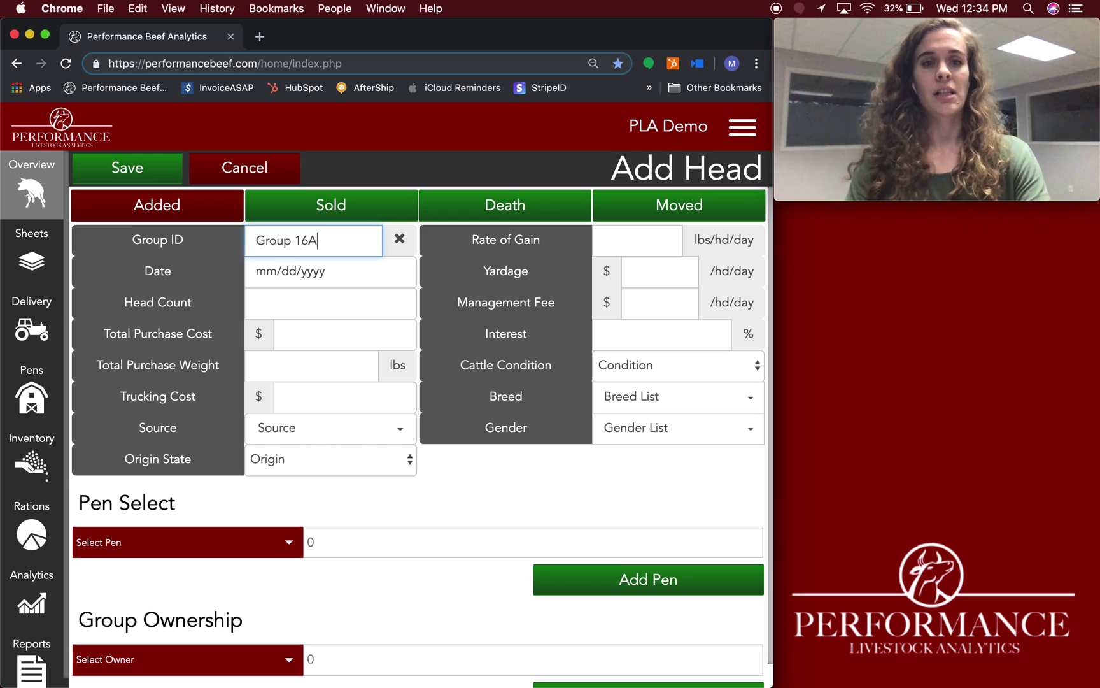
Set the entry's date to 07/17/2019 and the head count to 100
{"action": "left_click", "coordinate": [395, 270]}
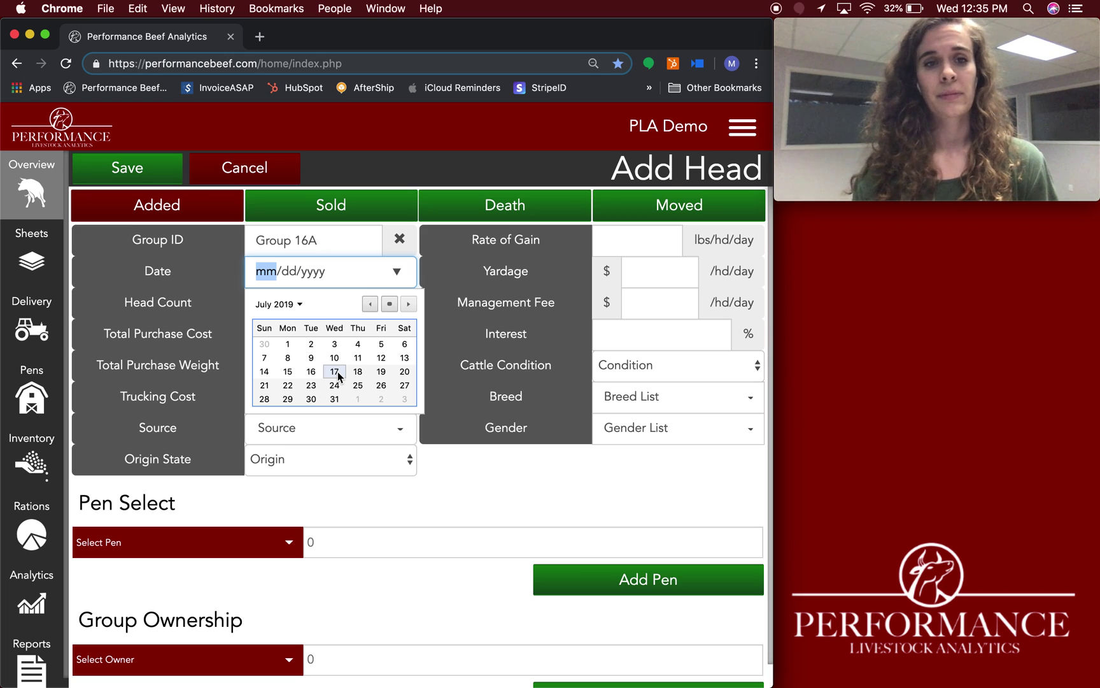
{"action": "left_click", "coordinate": [338, 371]}
{"action": "left_click", "coordinate": [316, 305]}
{"action": "type", "text": "100"}
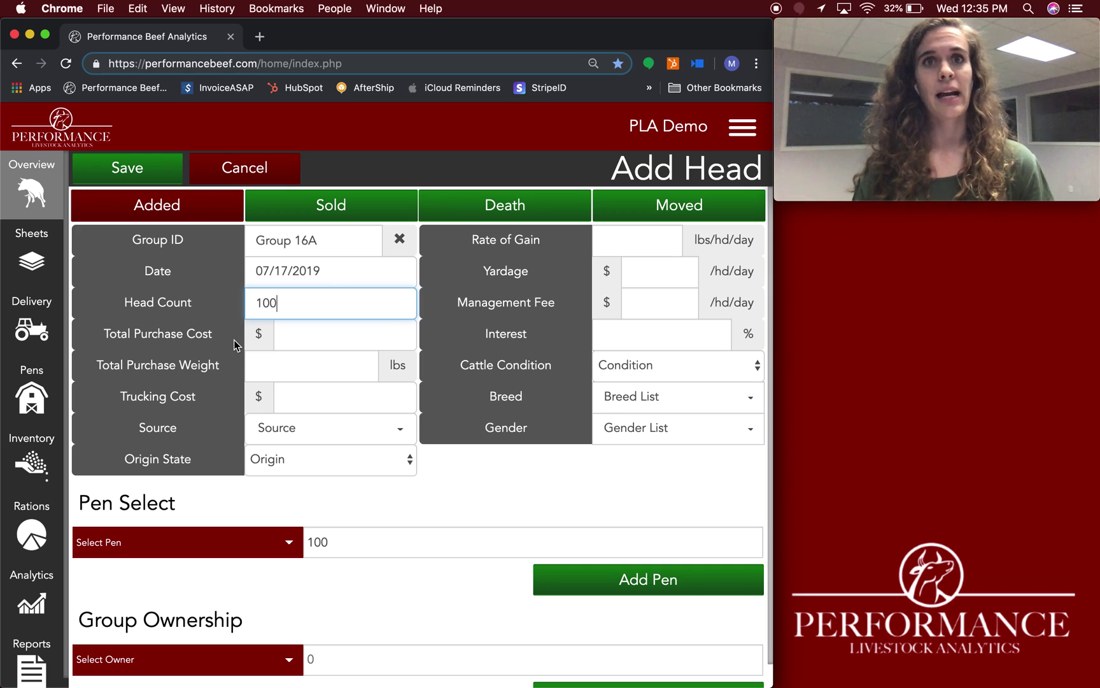
Enter a total purchase cost of $1 and a total purchase weight of 1 lbs
{"action": "left_click", "coordinate": [302, 329]}
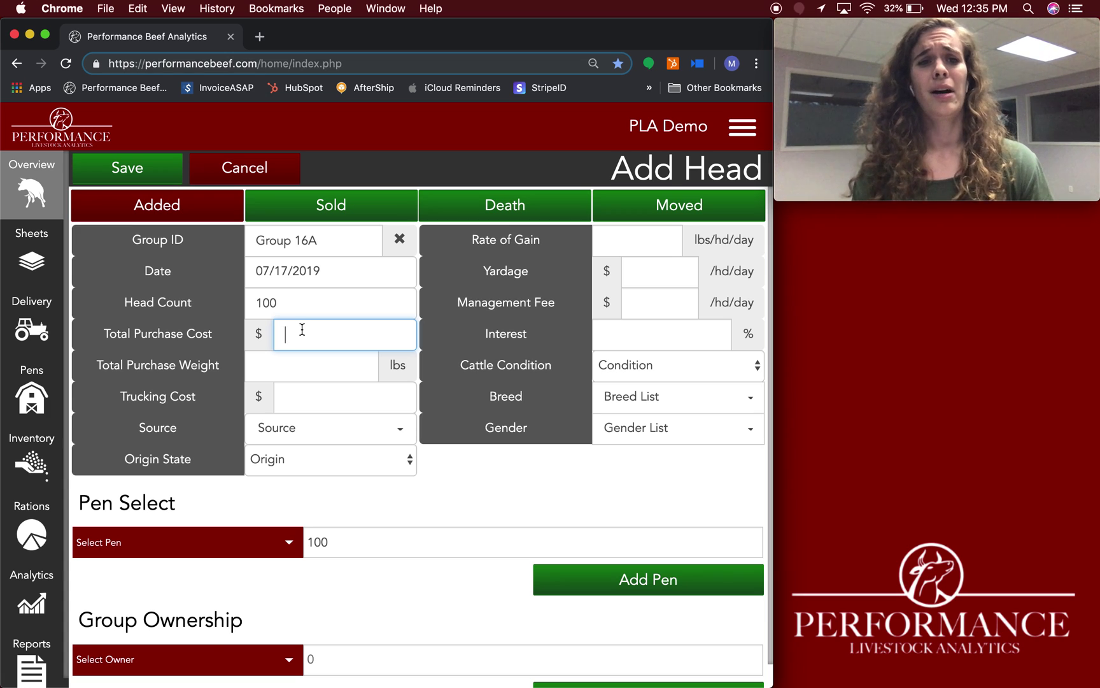
{"action": "type", "text": "1"}
{"action": "left_click", "coordinate": [300, 363]}
{"action": "type", "text": "1"}
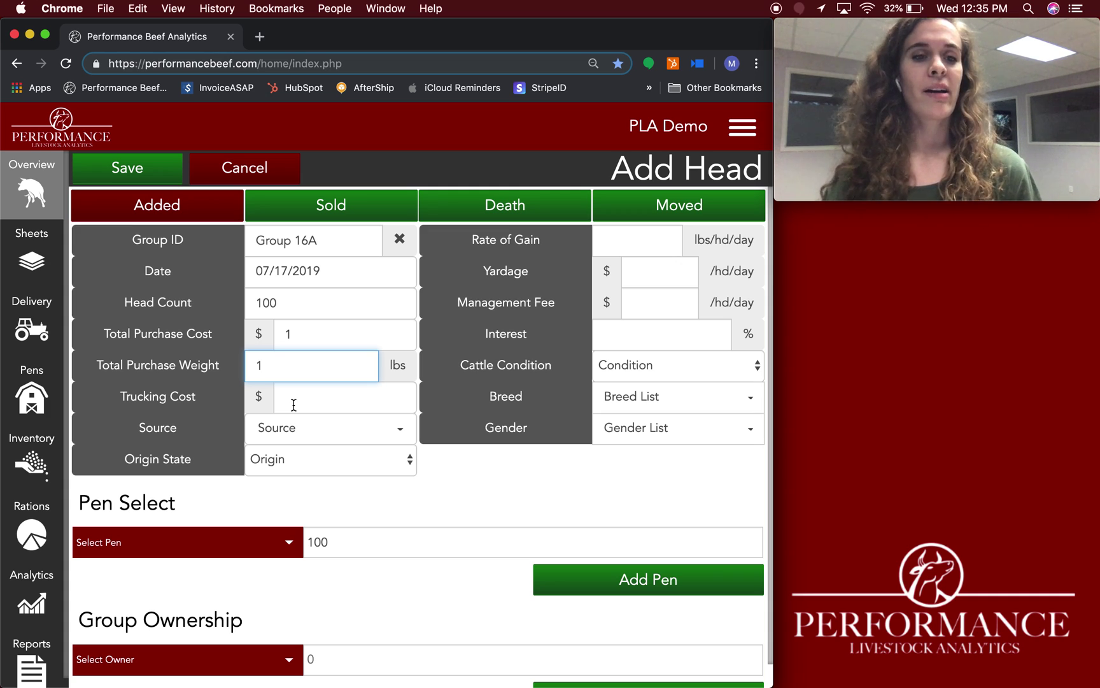
Create a new source named Sale Barn for the cattle and choose Iowa as the origin state
{"action": "left_click", "coordinate": [347, 437]}
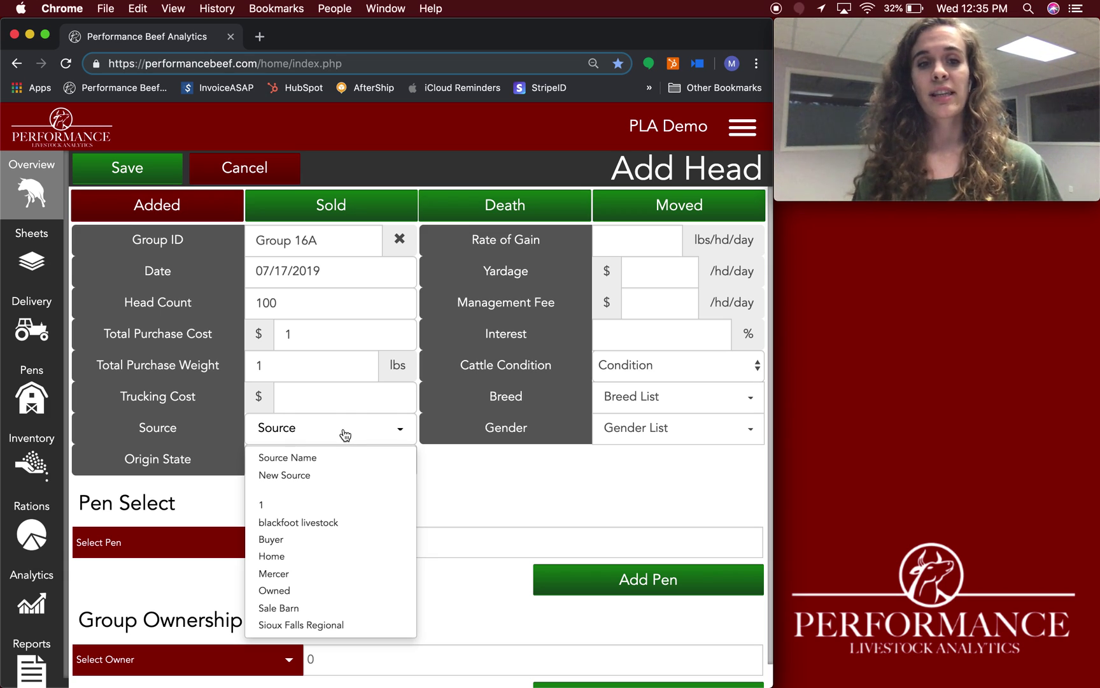
{"action": "left_click", "coordinate": [303, 471]}
{"action": "left_click", "coordinate": [289, 435]}
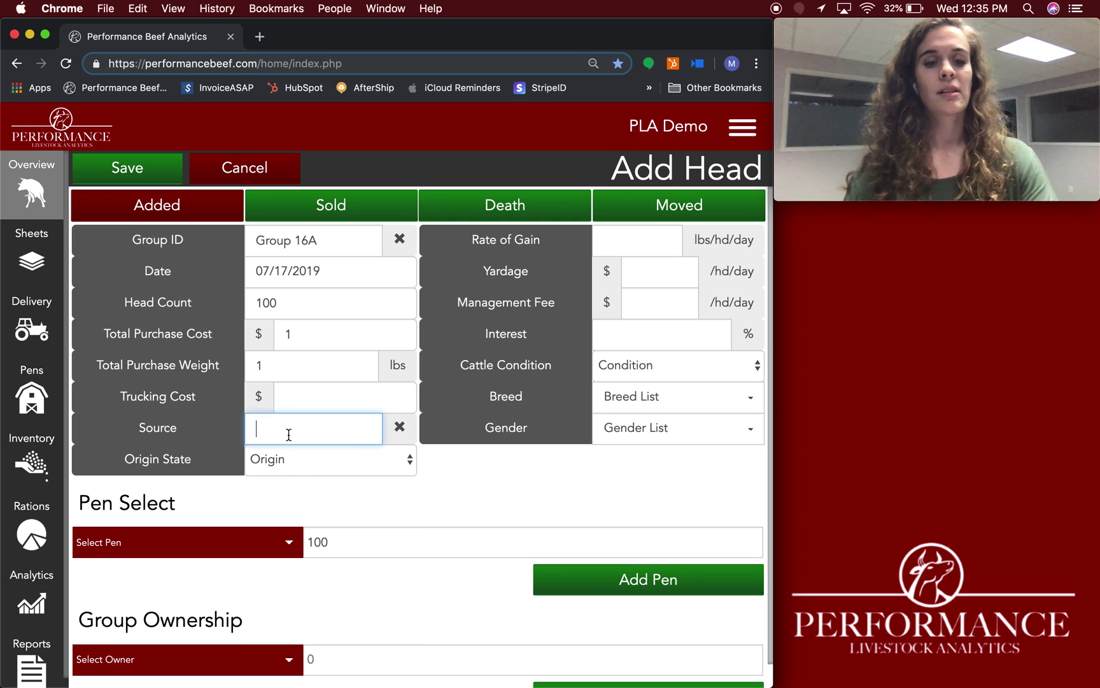
{"action": "type", "text": "Sale"}
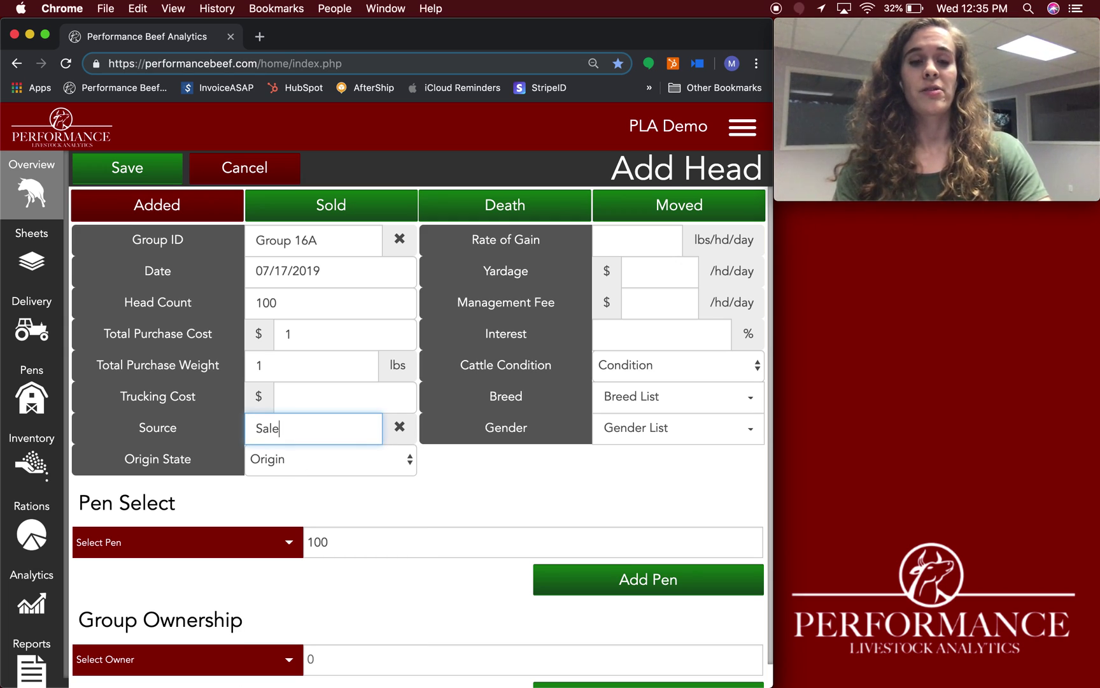
{"action": "type", "text": " Barn"}
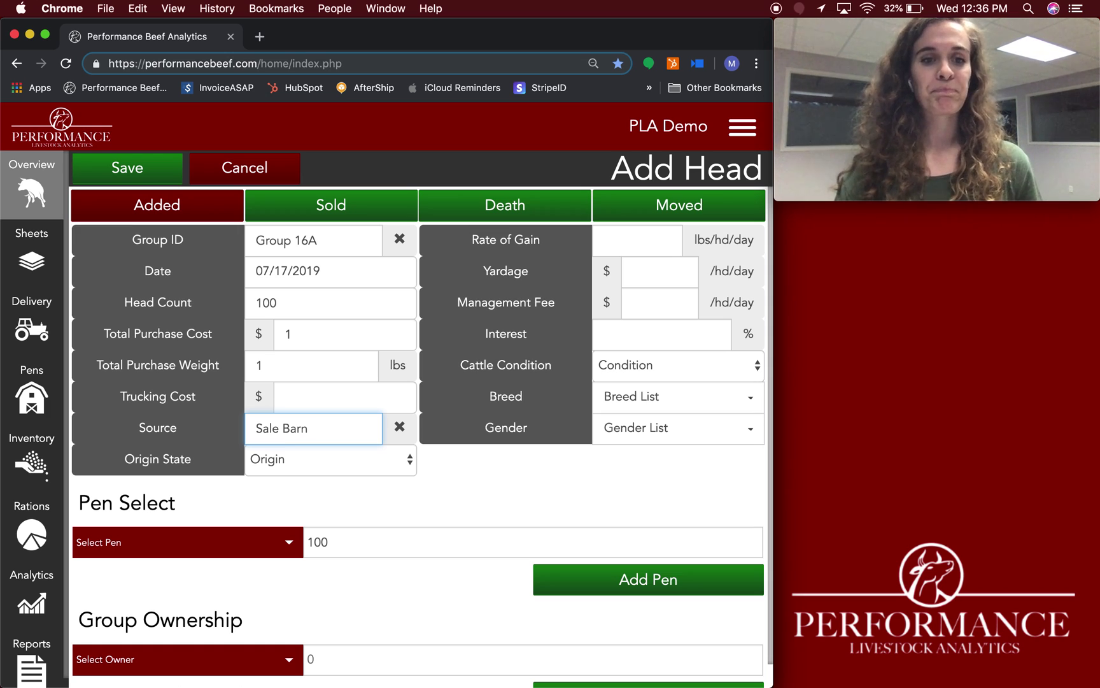
{"action": "left_click", "coordinate": [339, 459]}
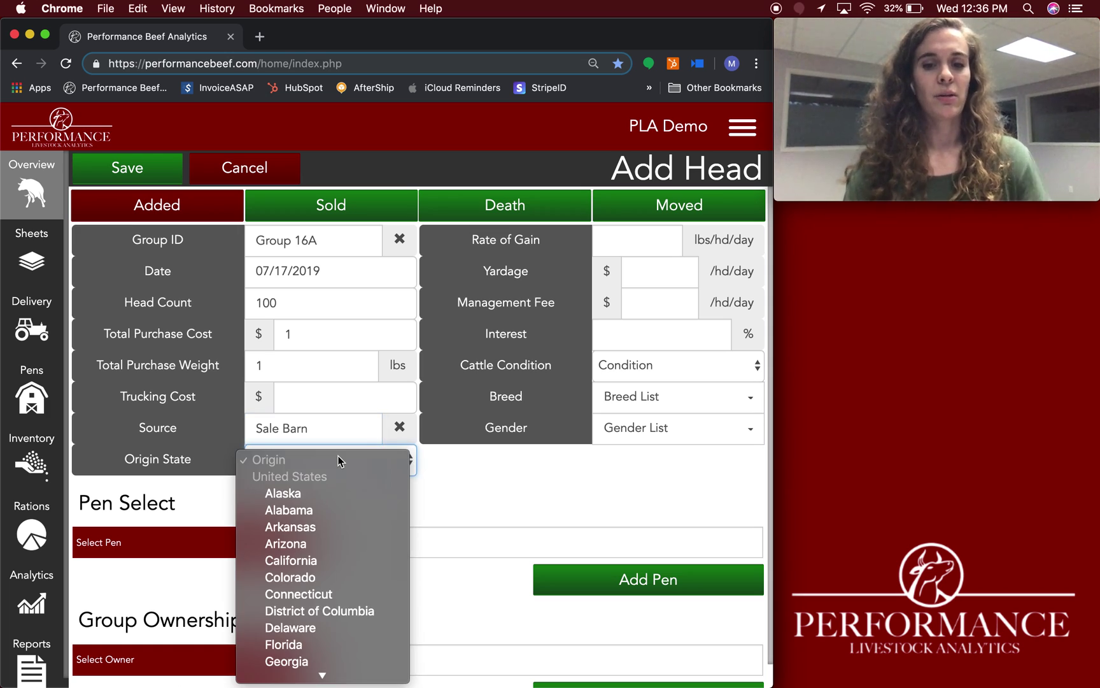
{"action": "key", "text": "i"}
{"action": "key", "text": "Return"}
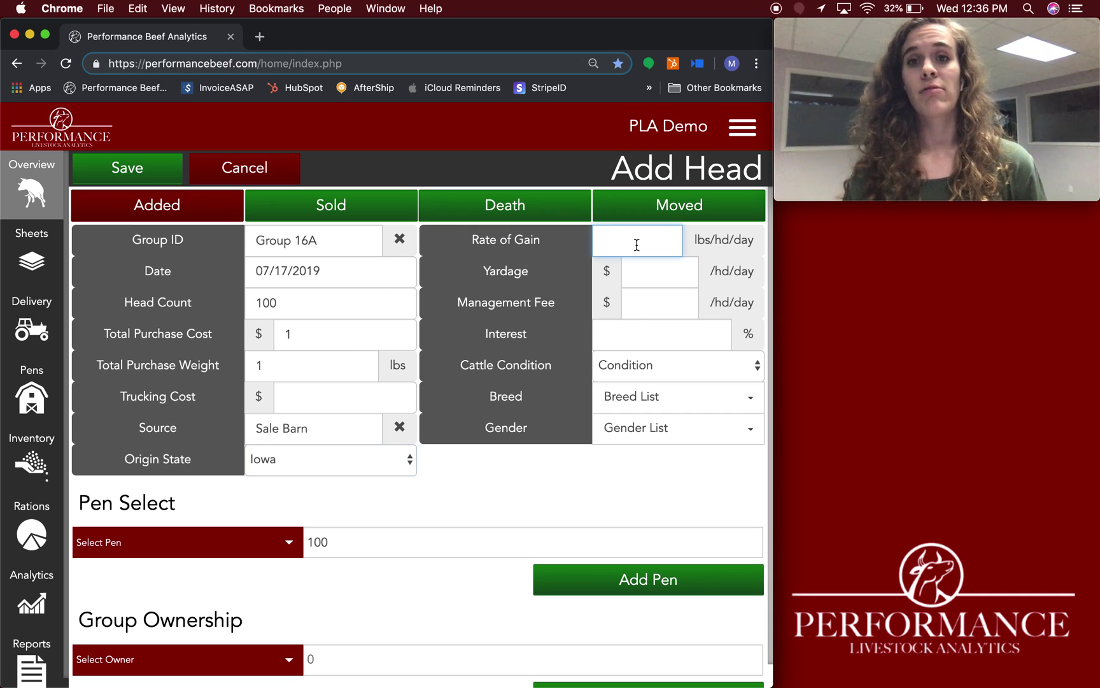
Set the rate of gain to 2.6 lbs/hd/day, yardage to $0.4 per head per day and interest to 4%
{"action": "type", "text": "2.6"}
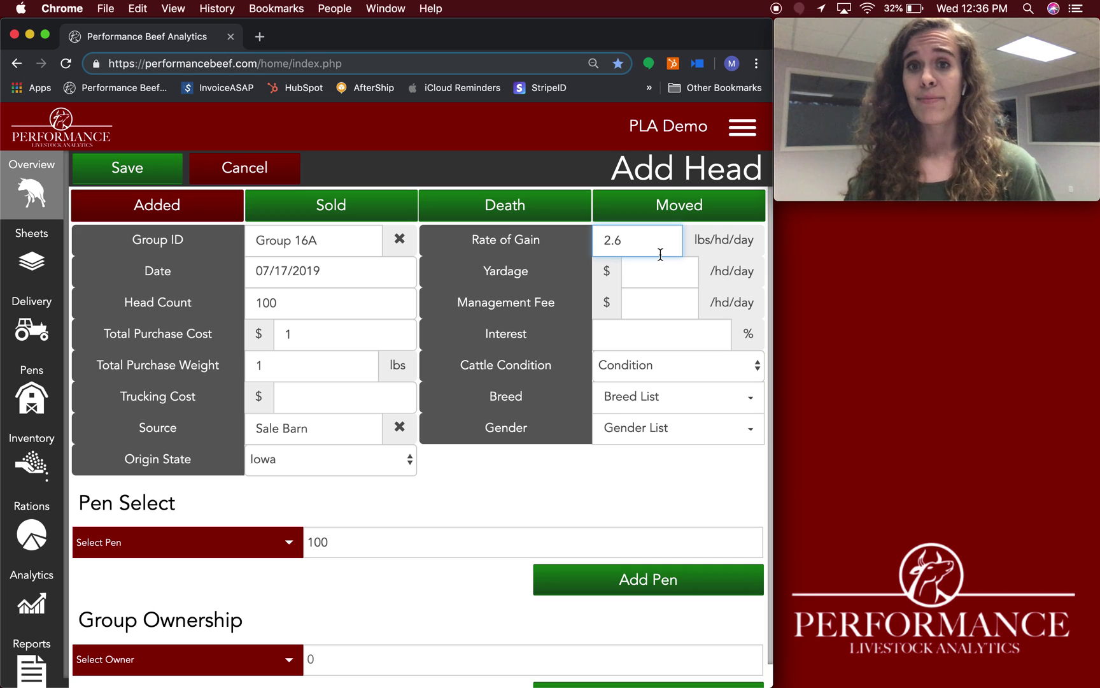
{"action": "left_click", "coordinate": [654, 277]}
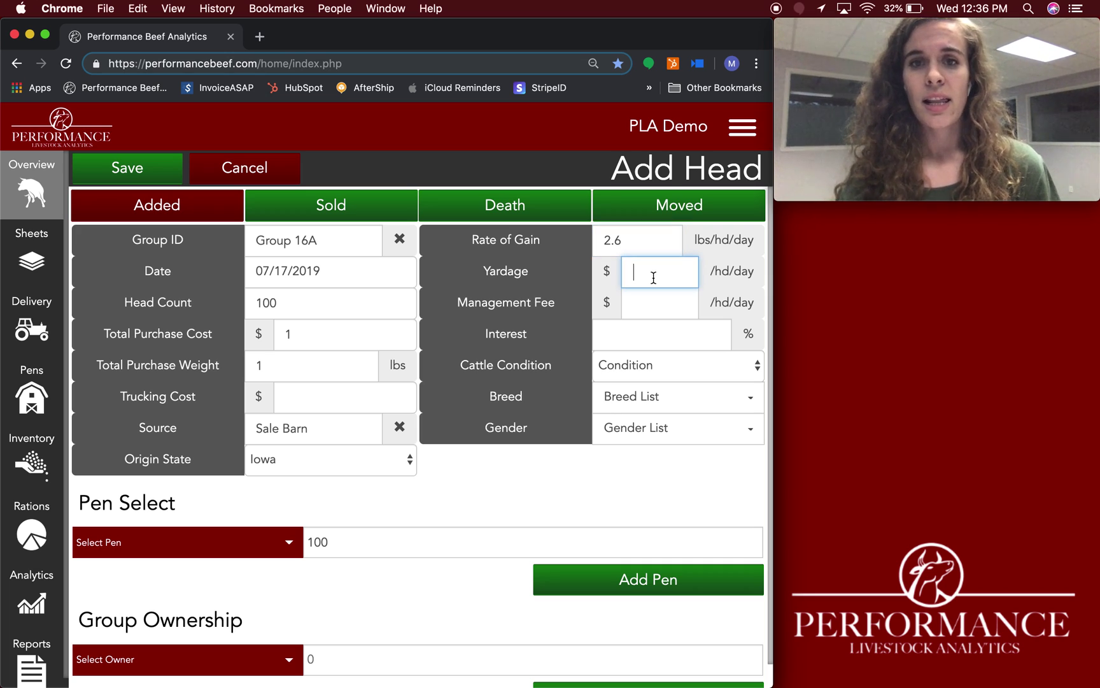
{"action": "type", "text": "0.4"}
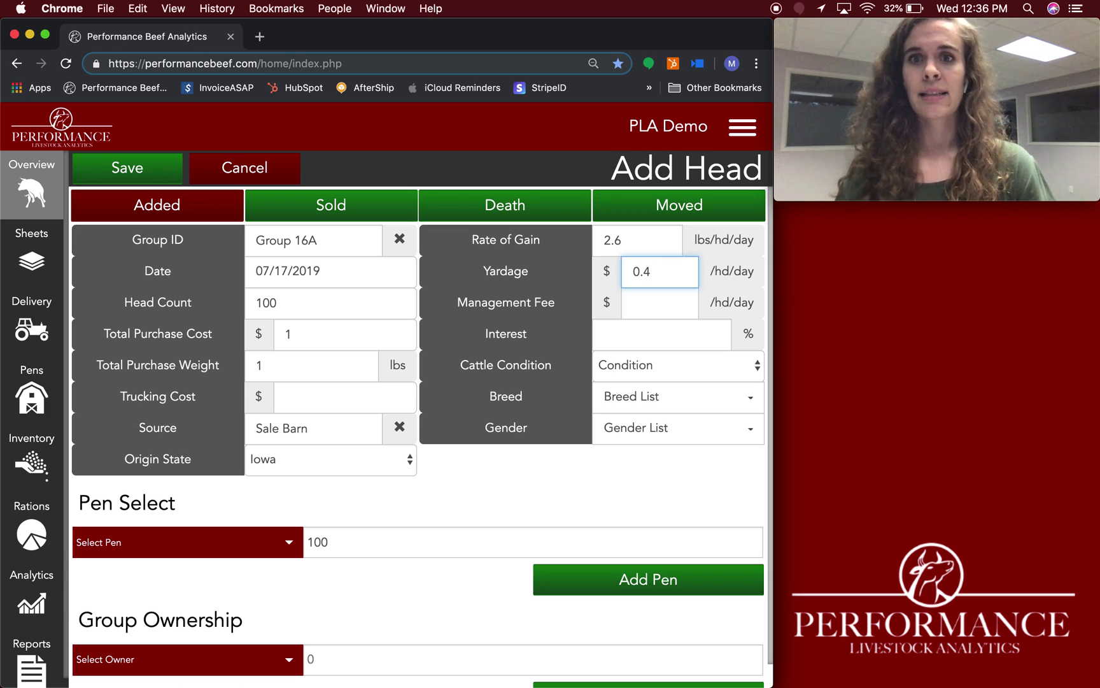
{"action": "left_click", "coordinate": [646, 307]}
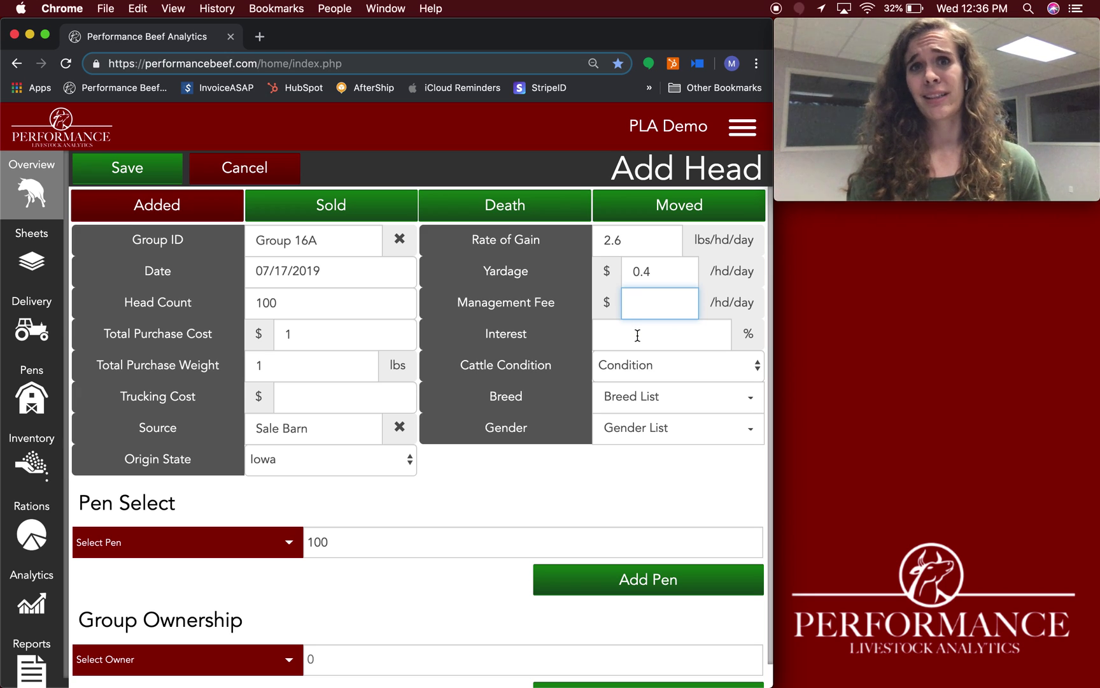
{"action": "left_click", "coordinate": [638, 336]}
{"action": "type", "text": "4"}
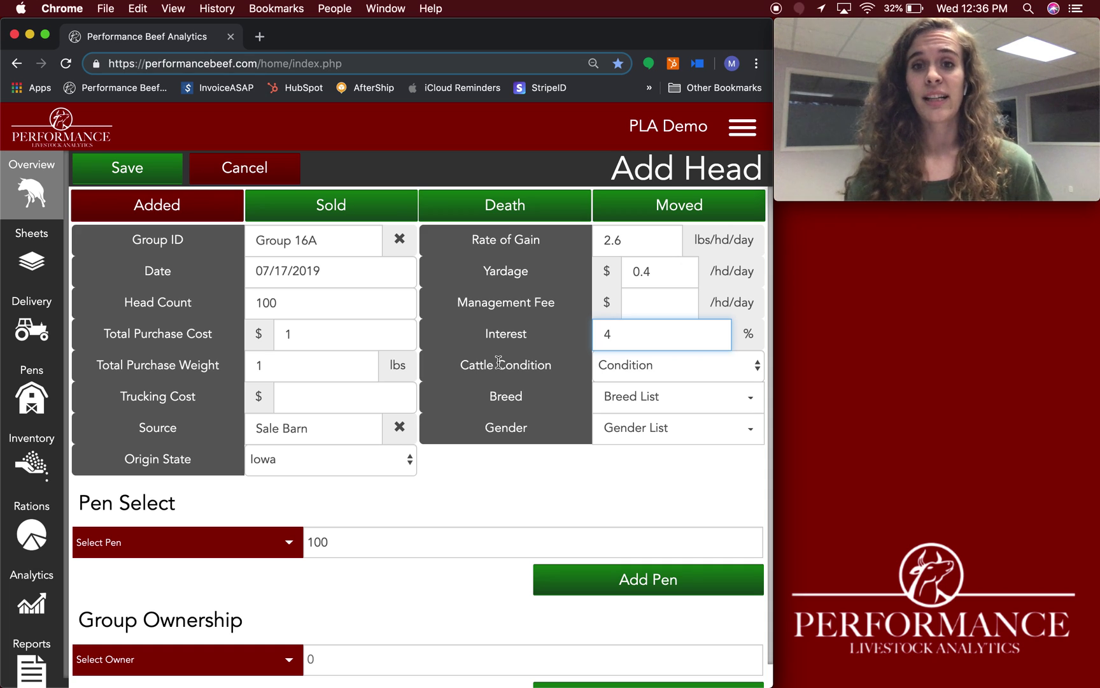
Set the cattle condition to Green and the breed to Other
{"action": "left_click", "coordinate": [622, 365]}
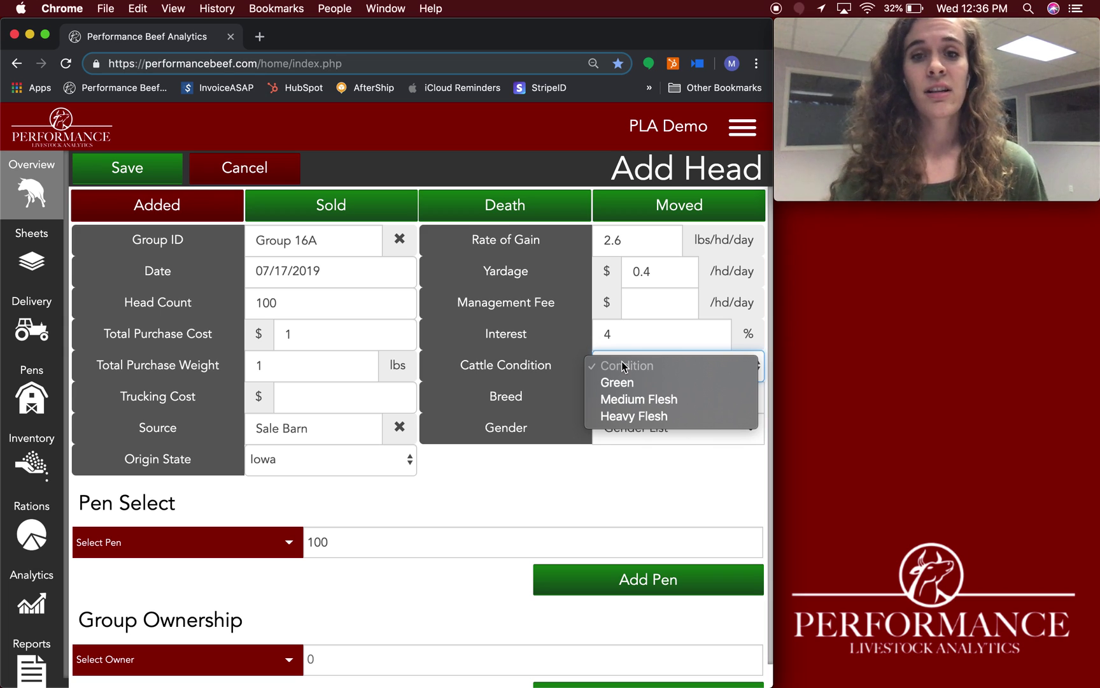
{"action": "left_click", "coordinate": [628, 383]}
{"action": "left_click", "coordinate": [636, 400]}
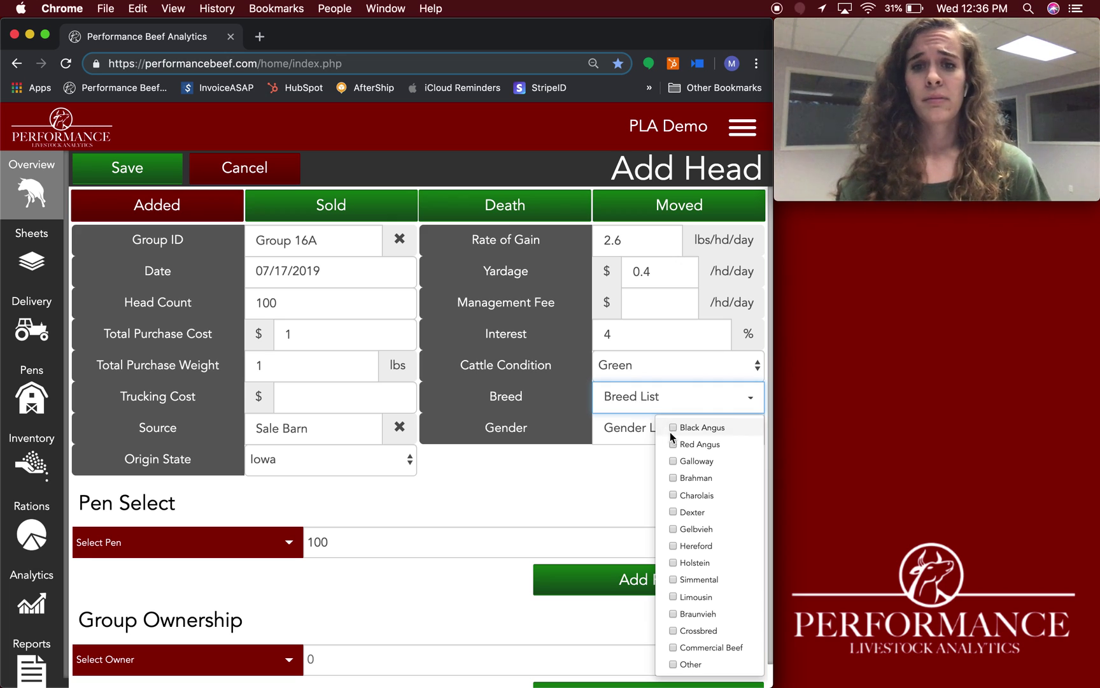
{"action": "left_click", "coordinate": [675, 665]}
{"action": "left_click", "coordinate": [577, 487]}
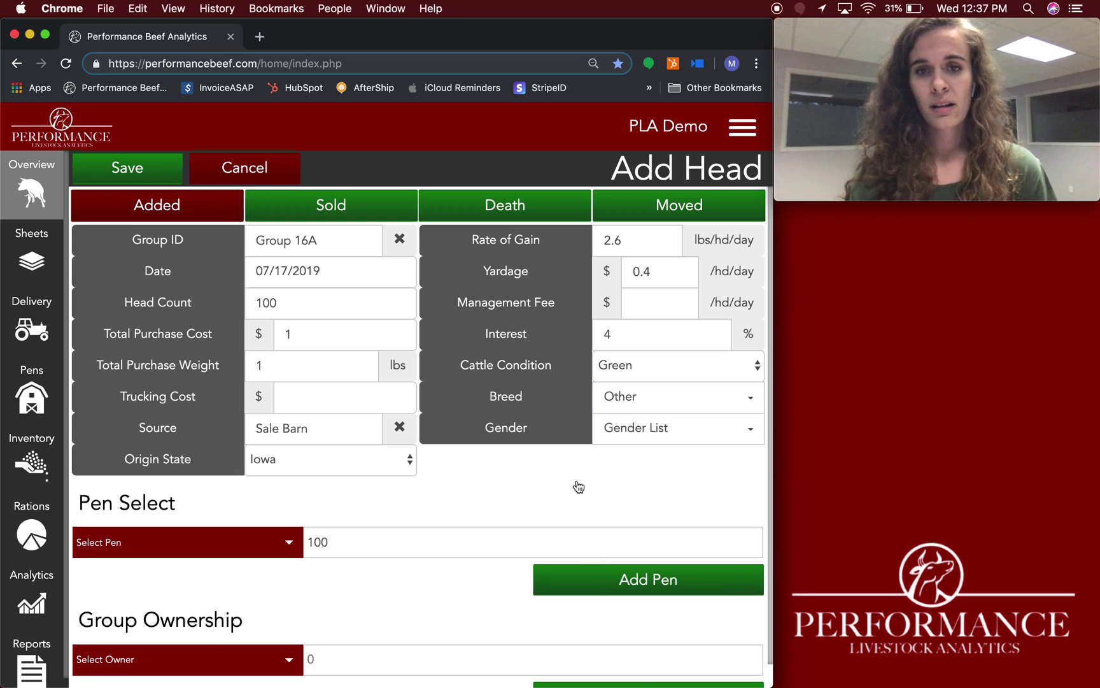
Select Steer and Heifer as the genders of the added cattle
{"action": "left_click", "coordinate": [635, 434]}
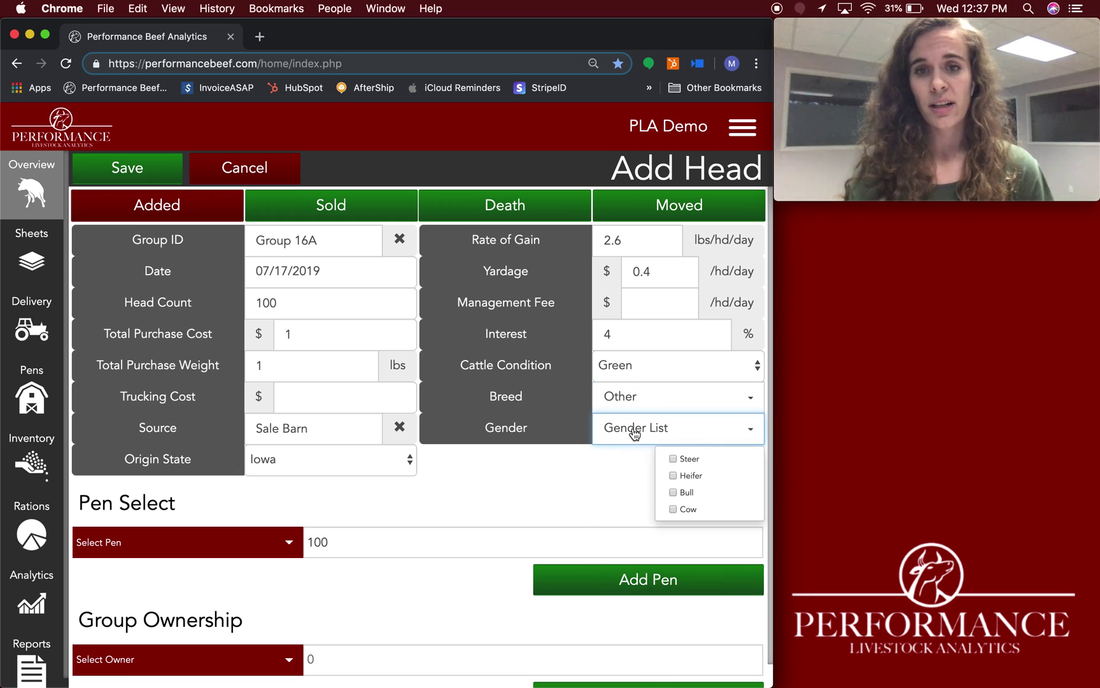
{"action": "left_click", "coordinate": [672, 459]}
{"action": "left_click", "coordinate": [673, 475]}
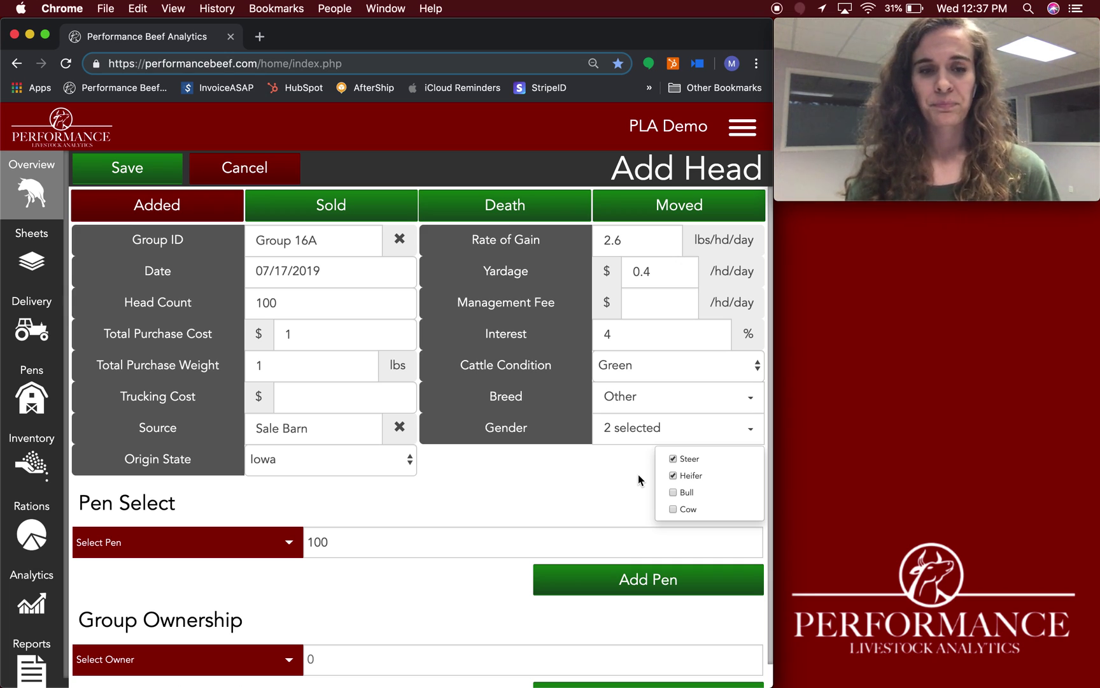
Try Group 16S and Group 16H as alternative group IDs and restore the ID to Group 16A
{"action": "left_click", "coordinate": [328, 240]}
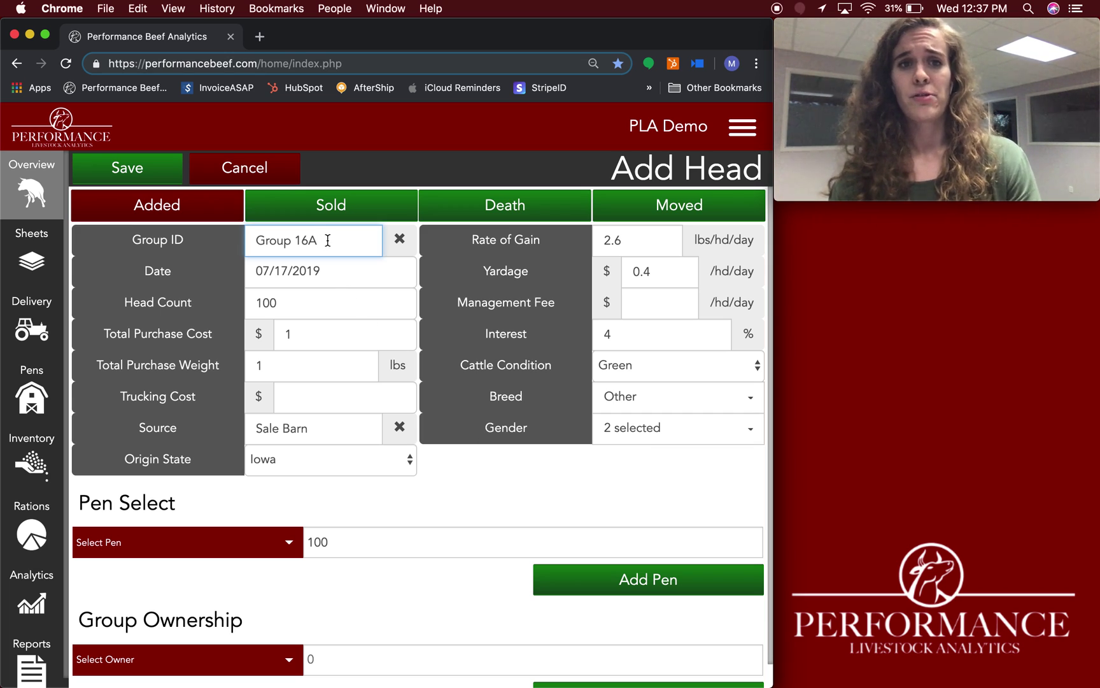
{"action": "key", "text": "BackSpace"}
{"action": "type", "text": "5"}
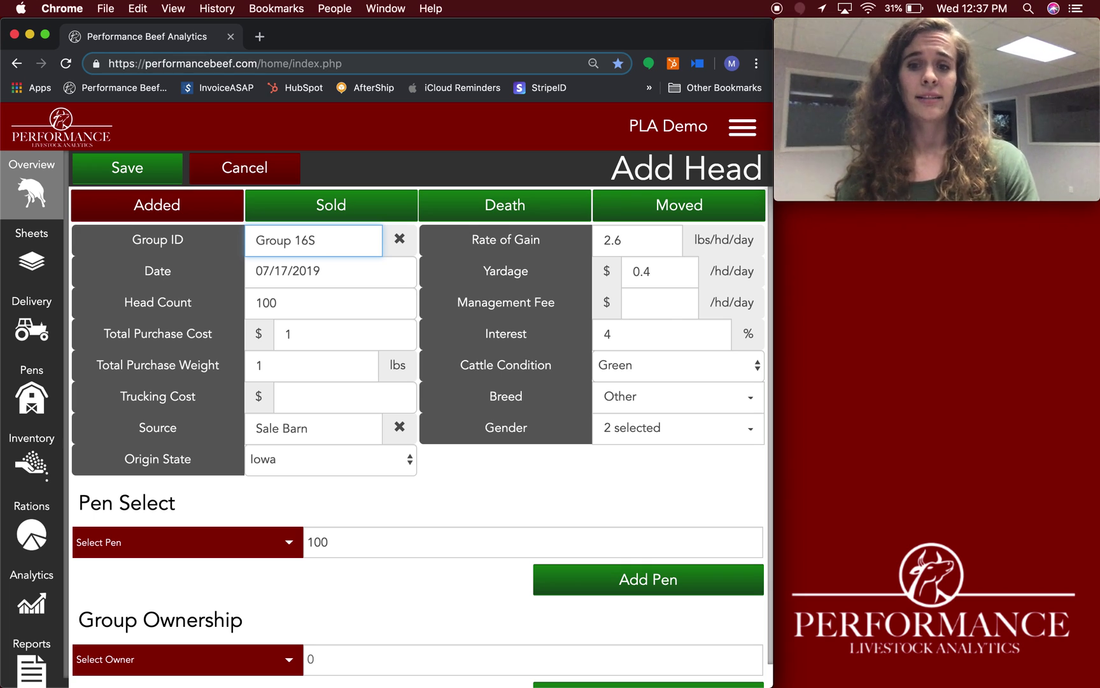
{"action": "key", "text": "BackSpace"}
{"action": "key", "text": "BackSpace"}
{"action": "type", "text": "6H"}
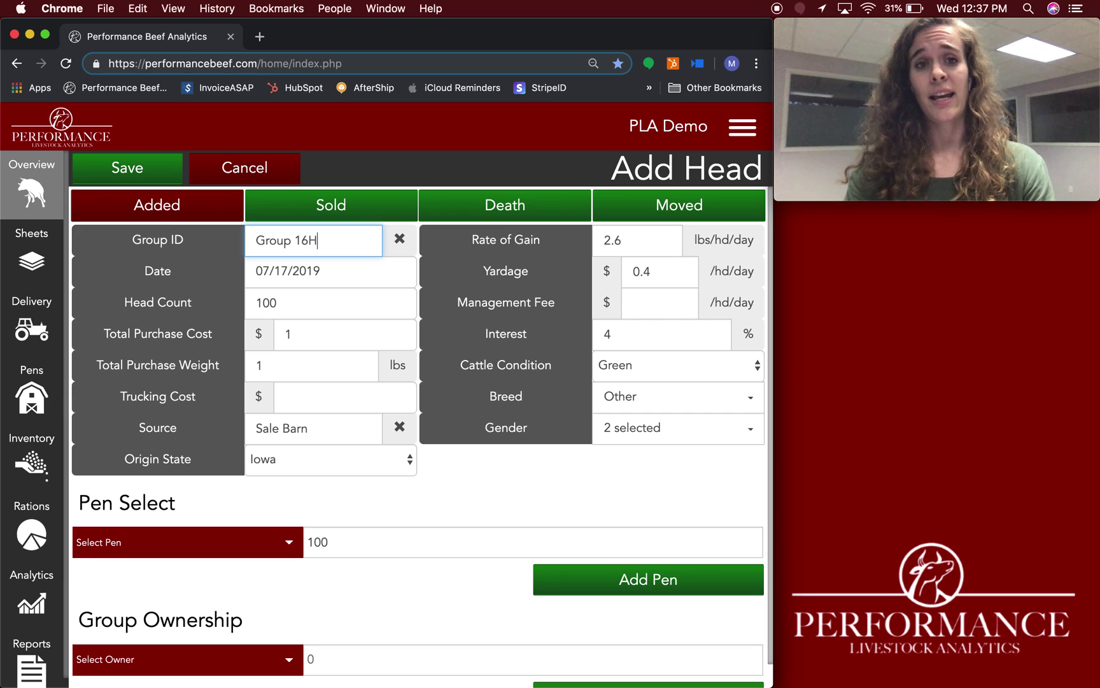
{"action": "key", "text": "BackSpace"}
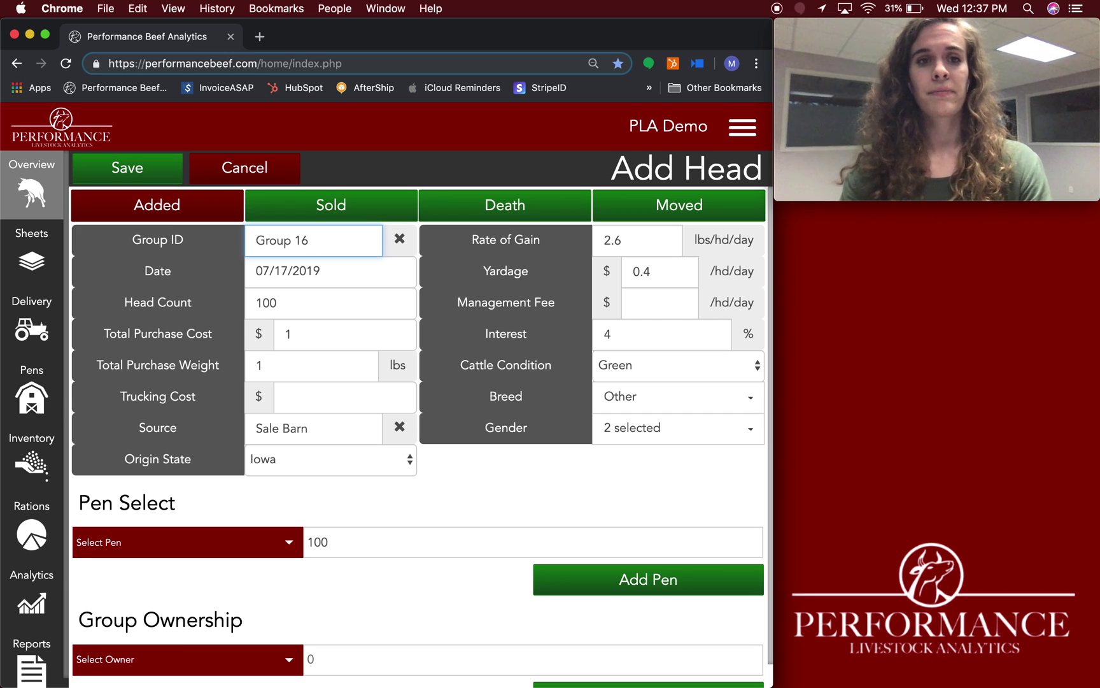
{"action": "type", "text": "A"}
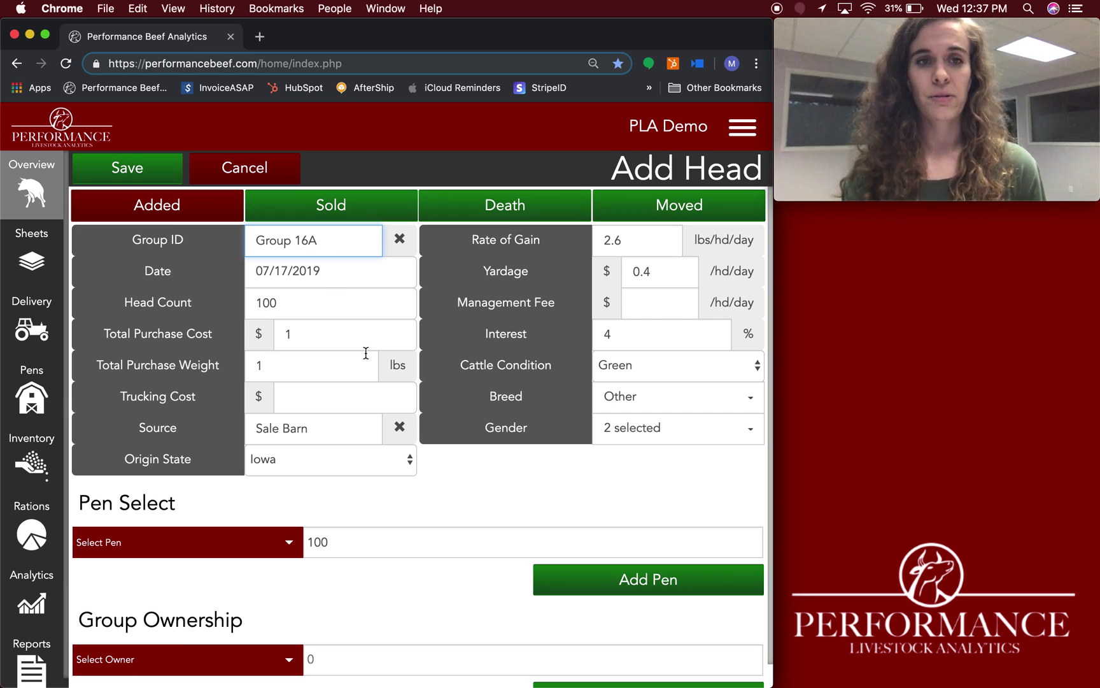
{"action": "left_click", "coordinate": [659, 437]}
{"action": "left_click", "coordinate": [609, 461]}
Assign all 100 head to Pen 16 and add another pen row to the pen selection
{"action": "scroll", "coordinate": [589, 498], "scroll_direction": "down", "scroll_amount": 1}
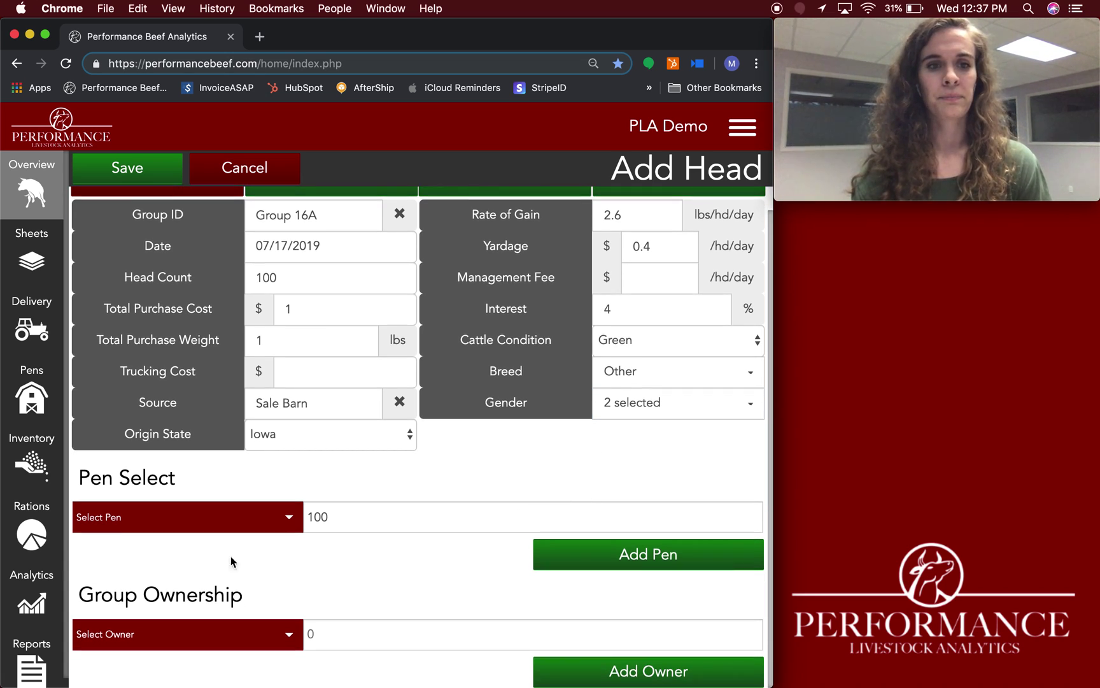
{"action": "left_click", "coordinate": [184, 522]}
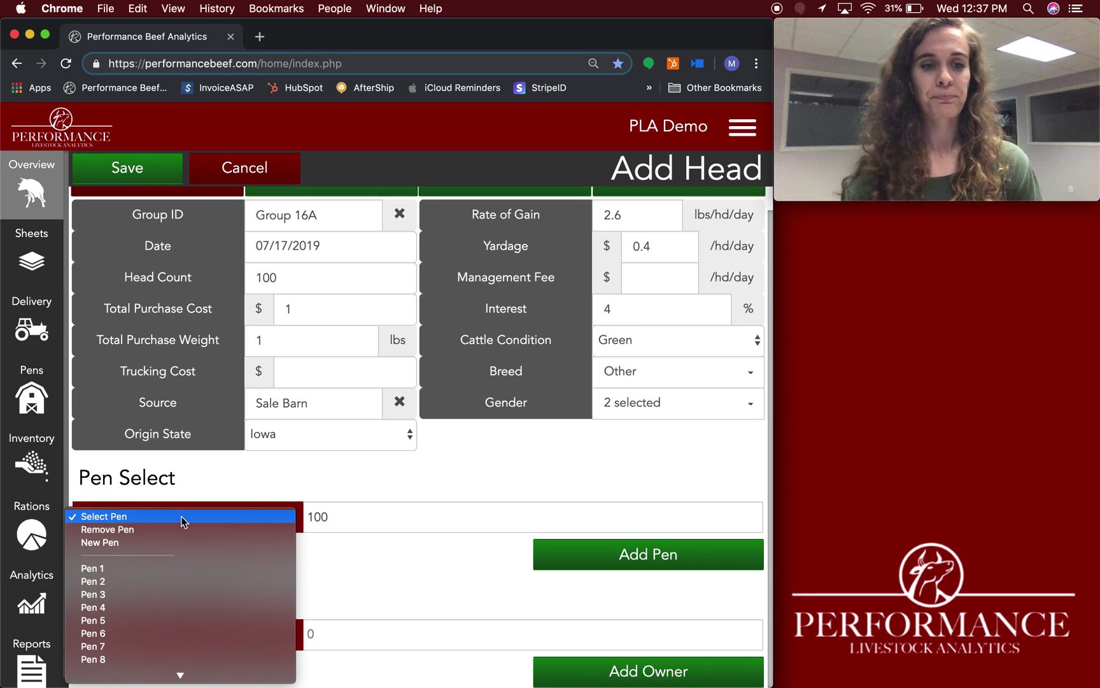
{"action": "mouse_move", "coordinate": [180, 675]}
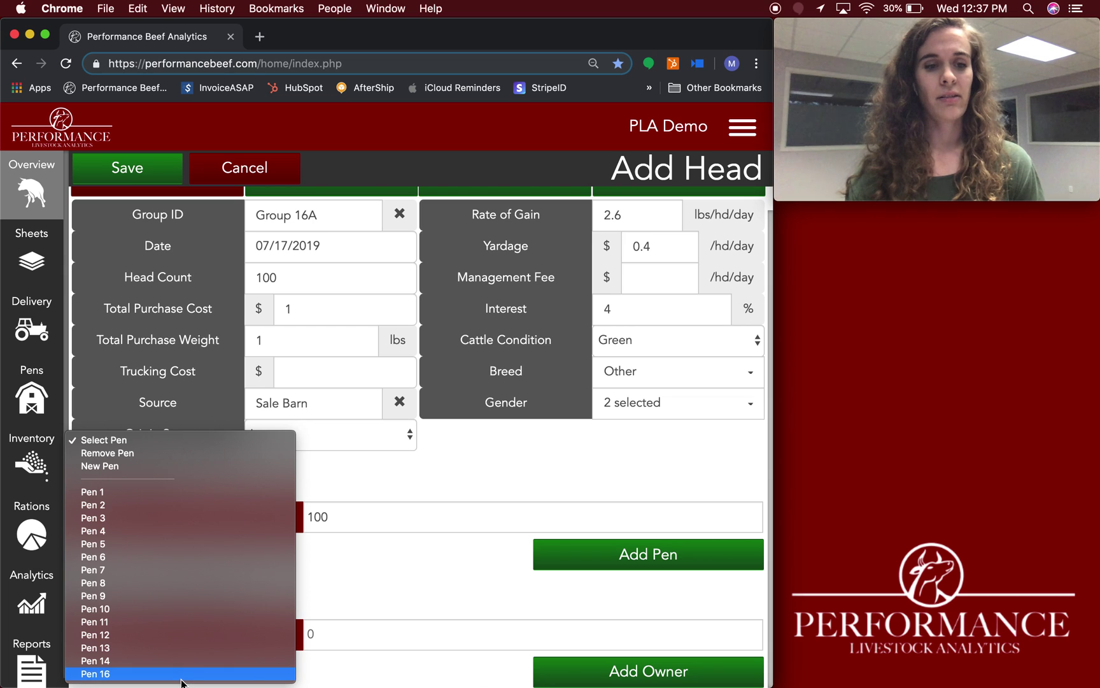
{"action": "left_click", "coordinate": [181, 675]}
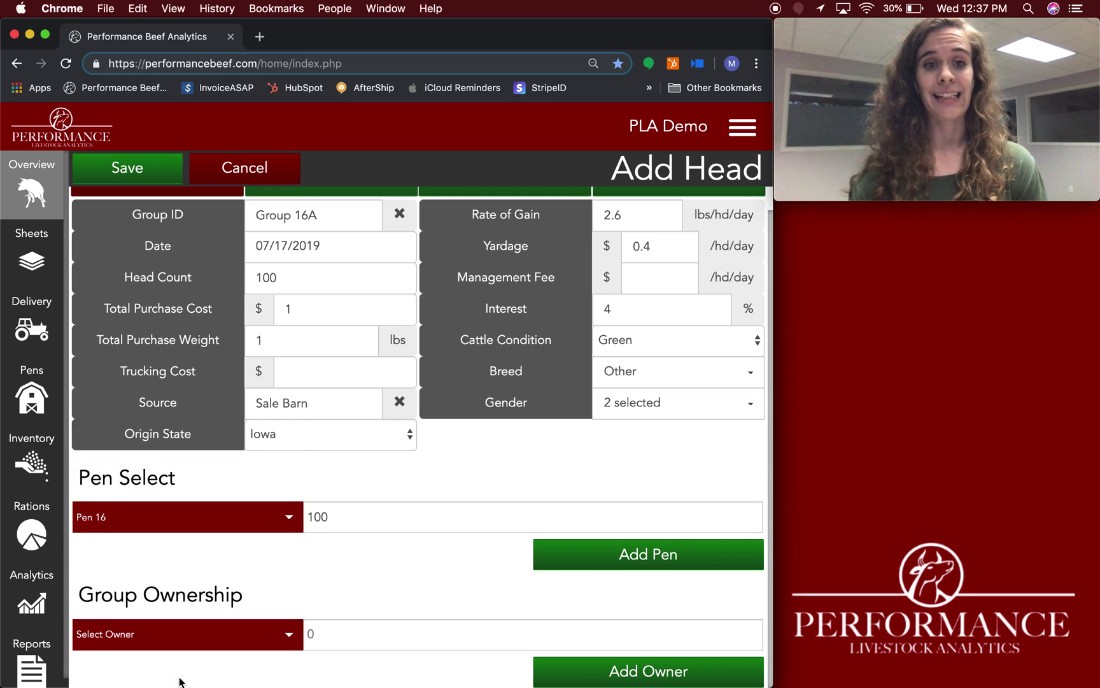
{"action": "left_click_drag", "start_coordinate": [342, 515], "coordinate": [305, 514]}
{"action": "left_click", "coordinate": [340, 516]}
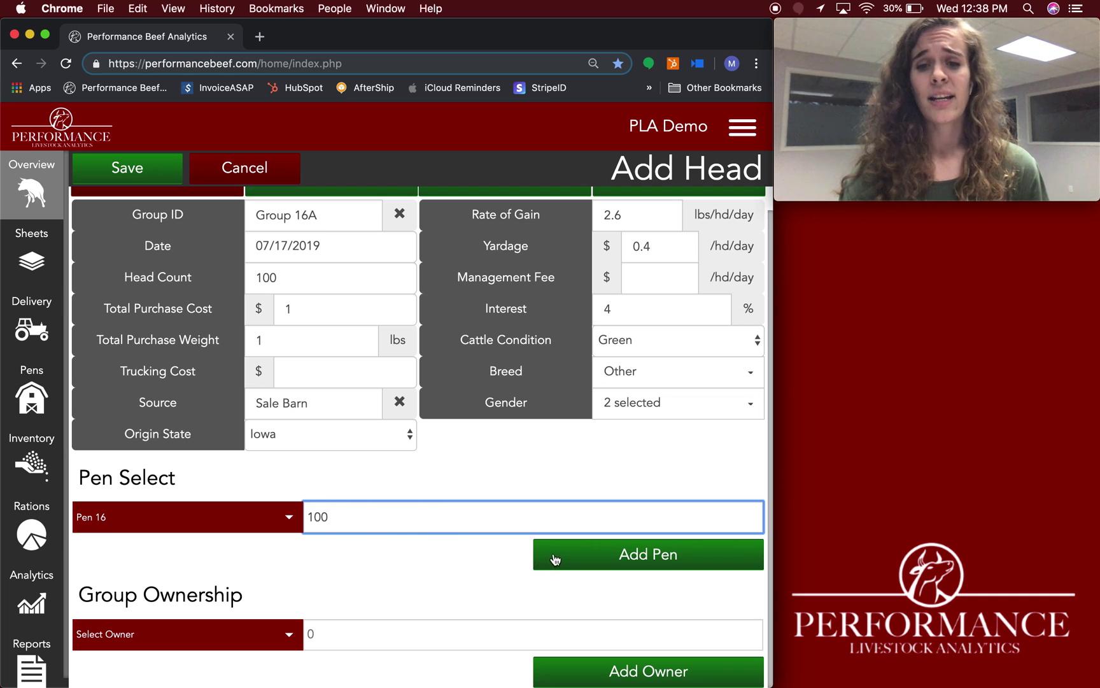
{"action": "left_click", "coordinate": [577, 559]}
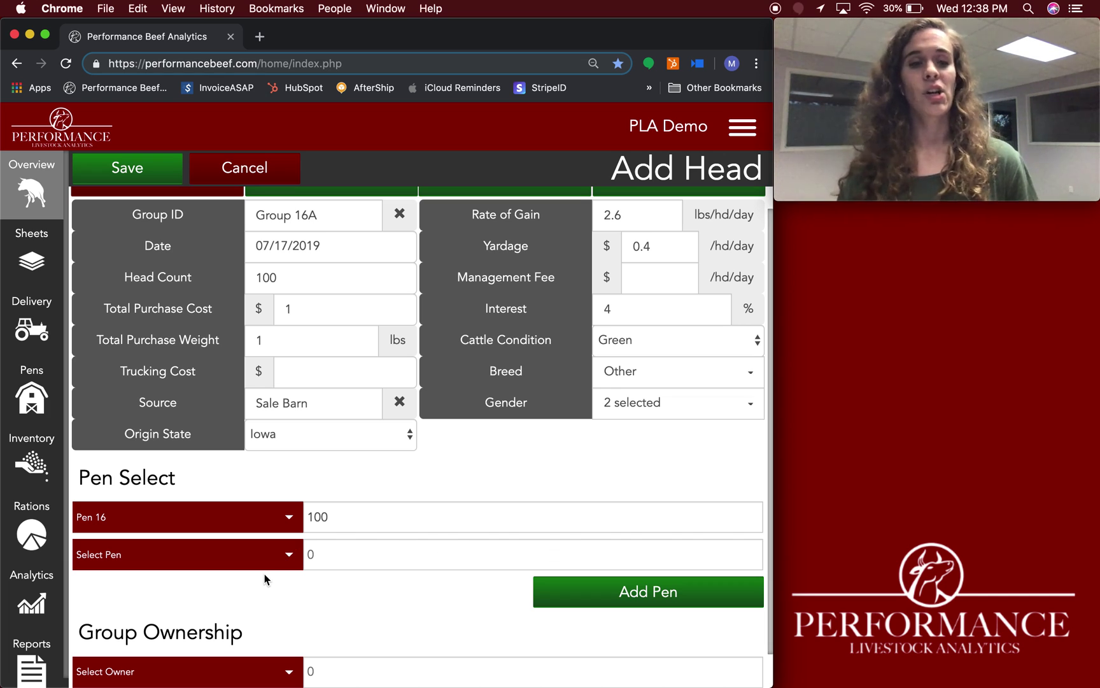
Choose the first named owner for the group with an ownership of 100 and add another owner row
{"action": "scroll", "coordinate": [265, 580], "scroll_direction": "down", "scroll_amount": 1}
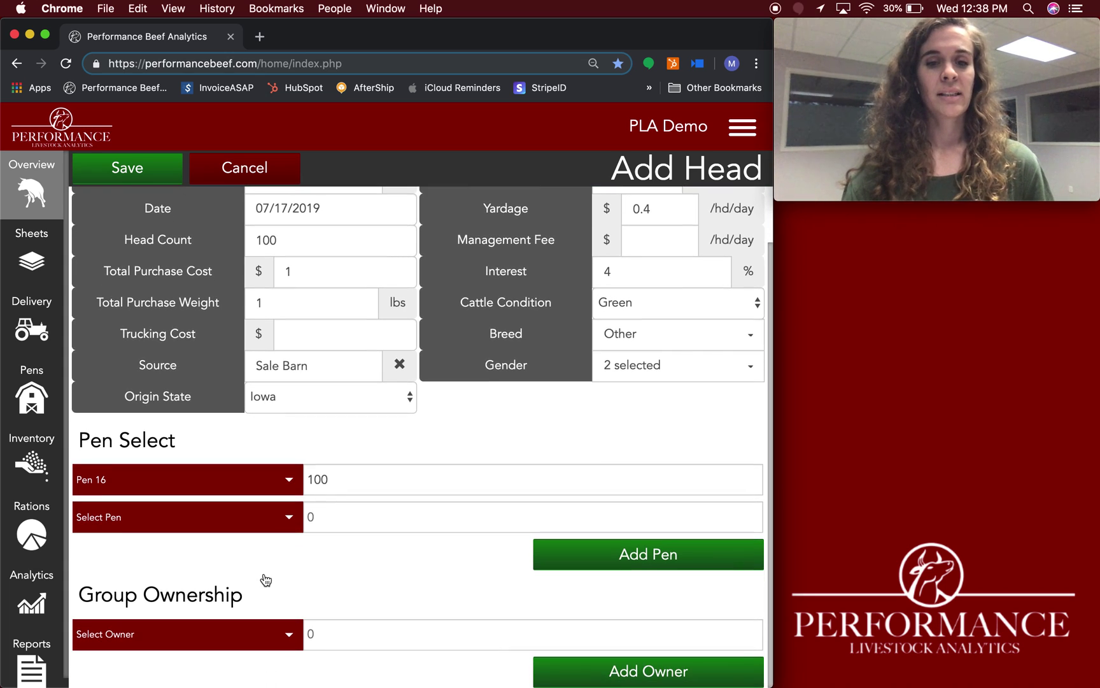
{"action": "left_click", "coordinate": [220, 629]}
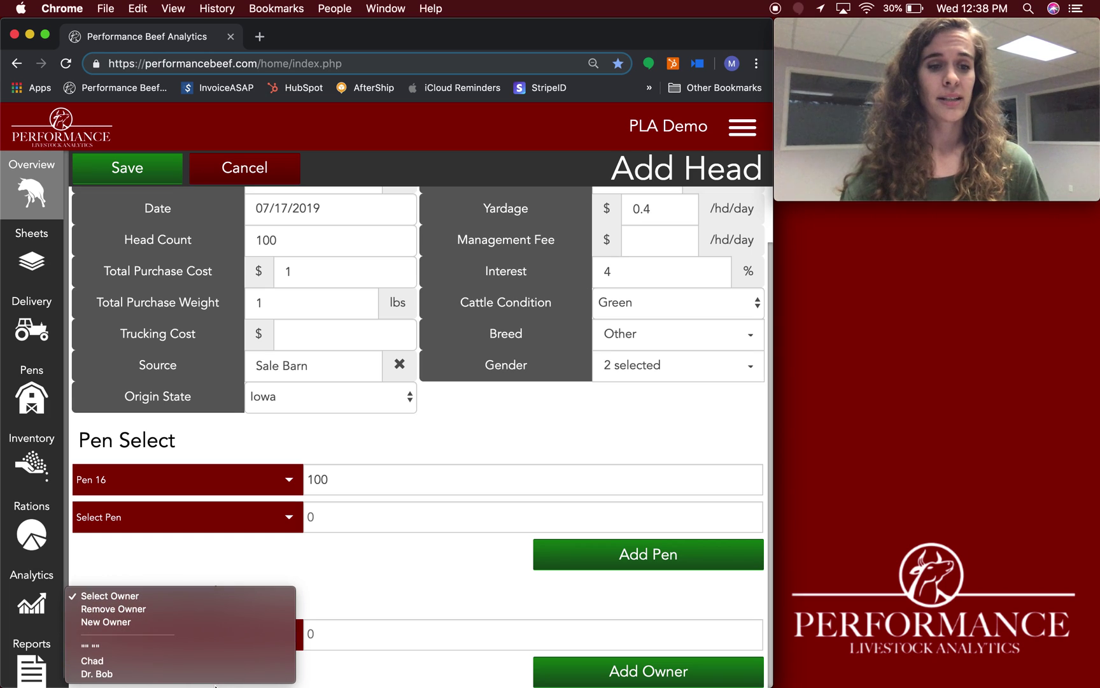
{"action": "left_click", "coordinate": [207, 661]}
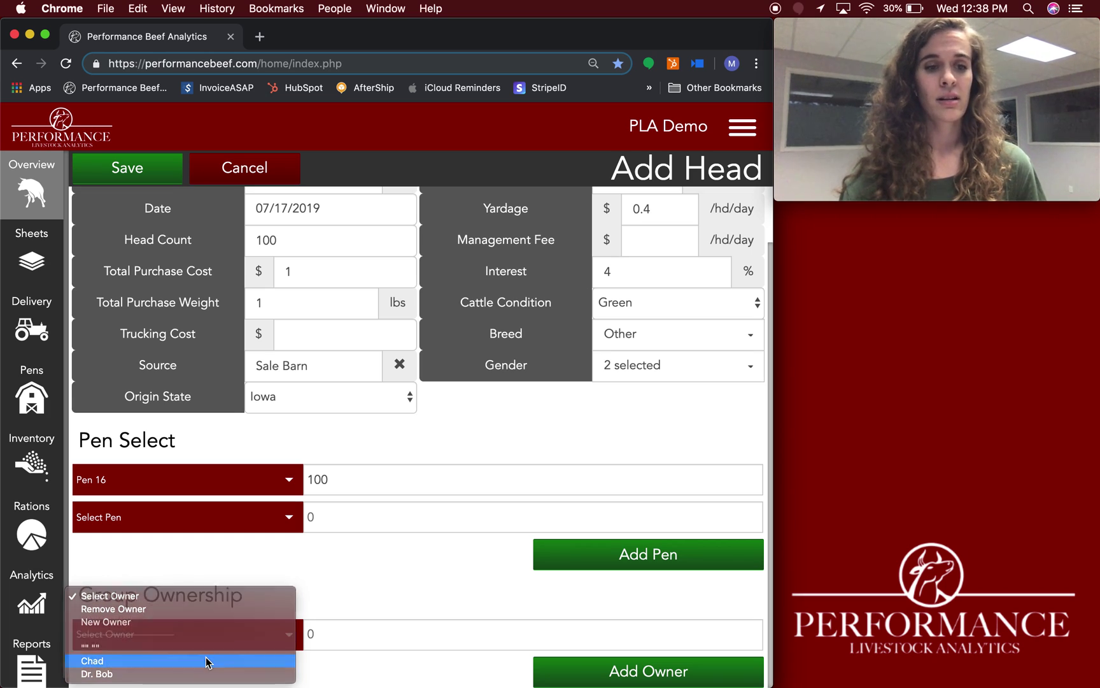
{"action": "left_click", "coordinate": [334, 634]}
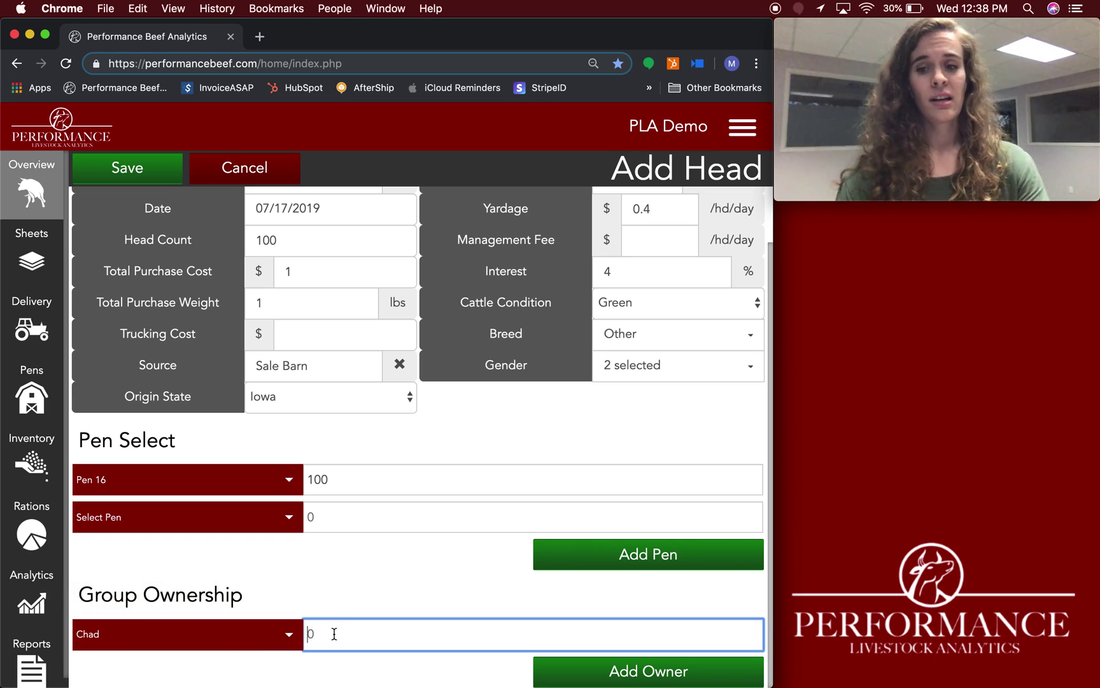
{"action": "type", "text": "100"}
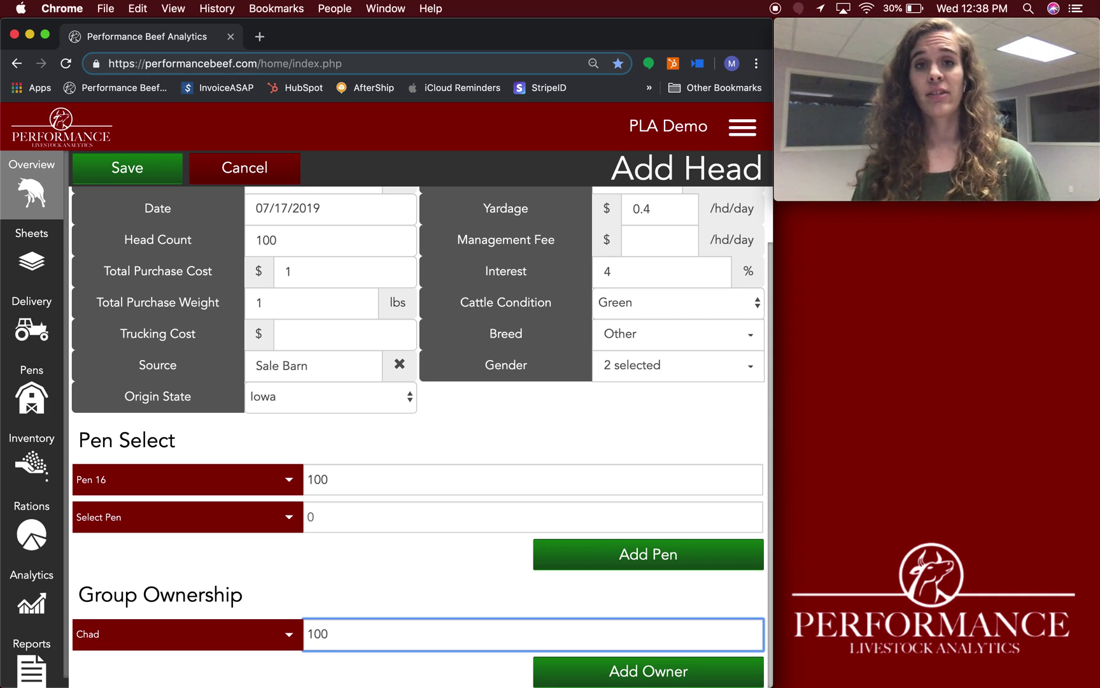
{"action": "left_click", "coordinate": [597, 673]}
{"action": "scroll", "coordinate": [278, 645], "scroll_direction": "down", "scroll_amount": 1}
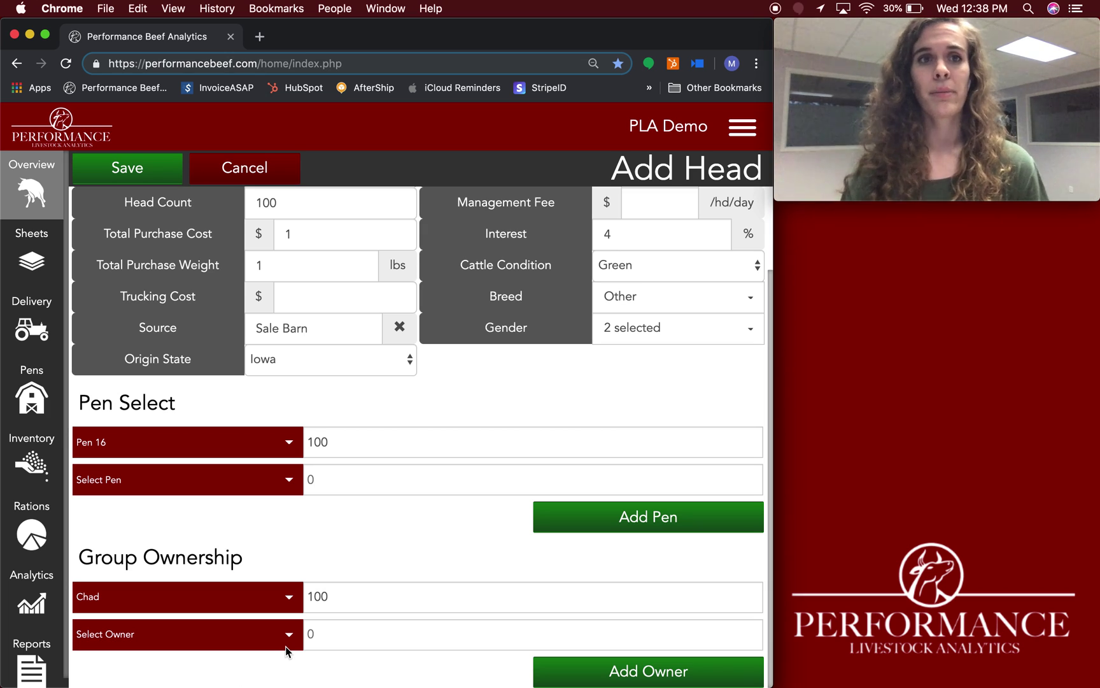
Save the added cattle record and check the Pen 16 entry in the pen overview
{"action": "scroll", "coordinate": [338, 409], "scroll_direction": "up", "scroll_amount": 2}
{"action": "scroll", "coordinate": [338, 409], "scroll_direction": "up", "scroll_amount": 2}
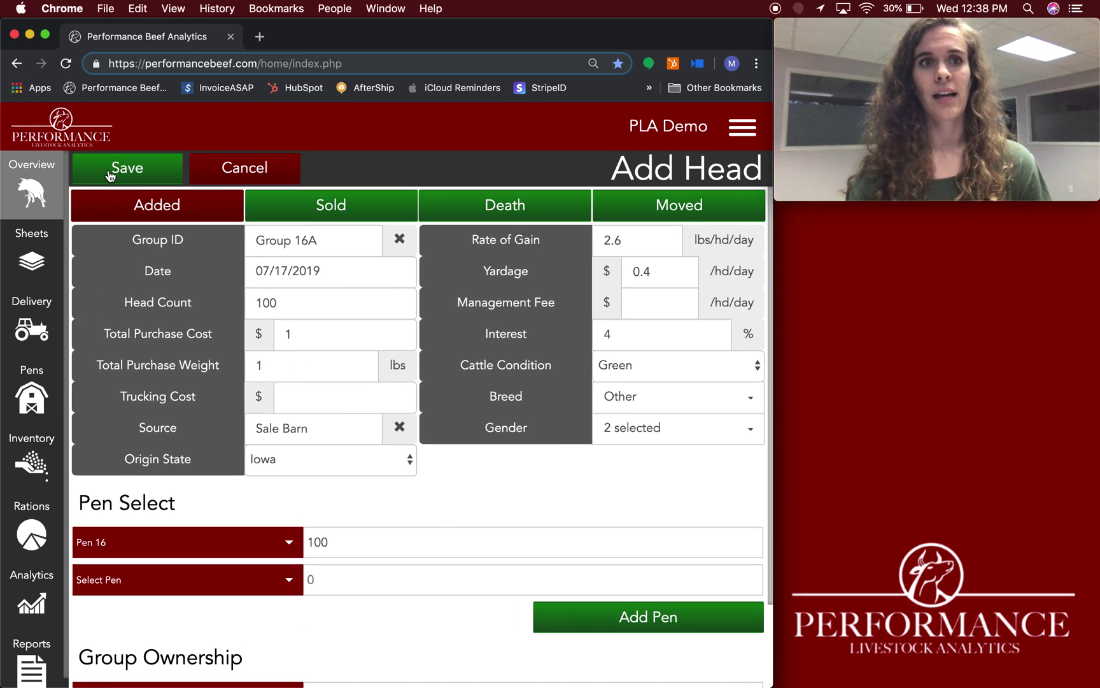
{"action": "left_click", "coordinate": [110, 176]}
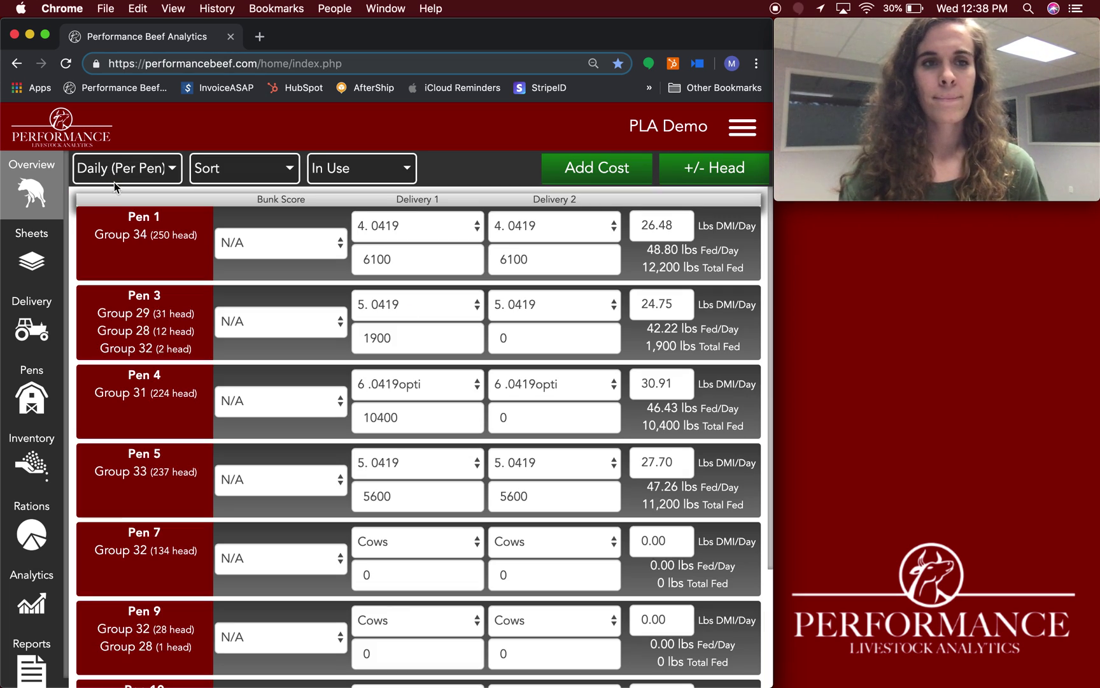
{"action": "scroll", "coordinate": [170, 433], "scroll_direction": "down", "scroll_amount": 5}
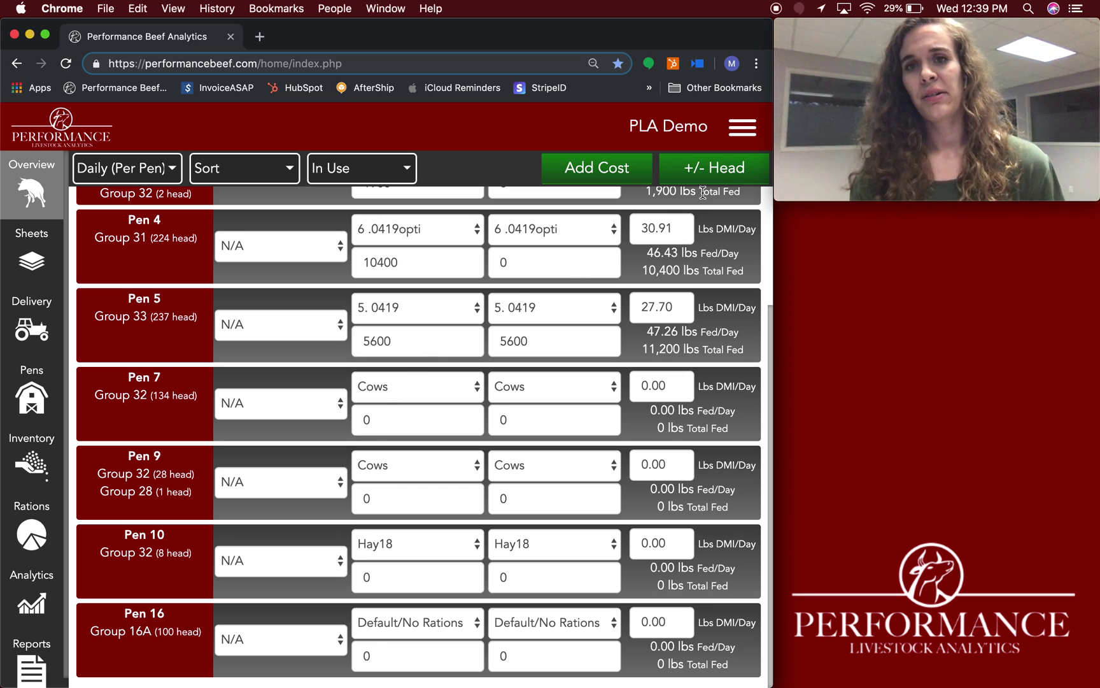
Start a head movement record dated 07/17/2019 for Group 16A
{"action": "left_click", "coordinate": [702, 174]}
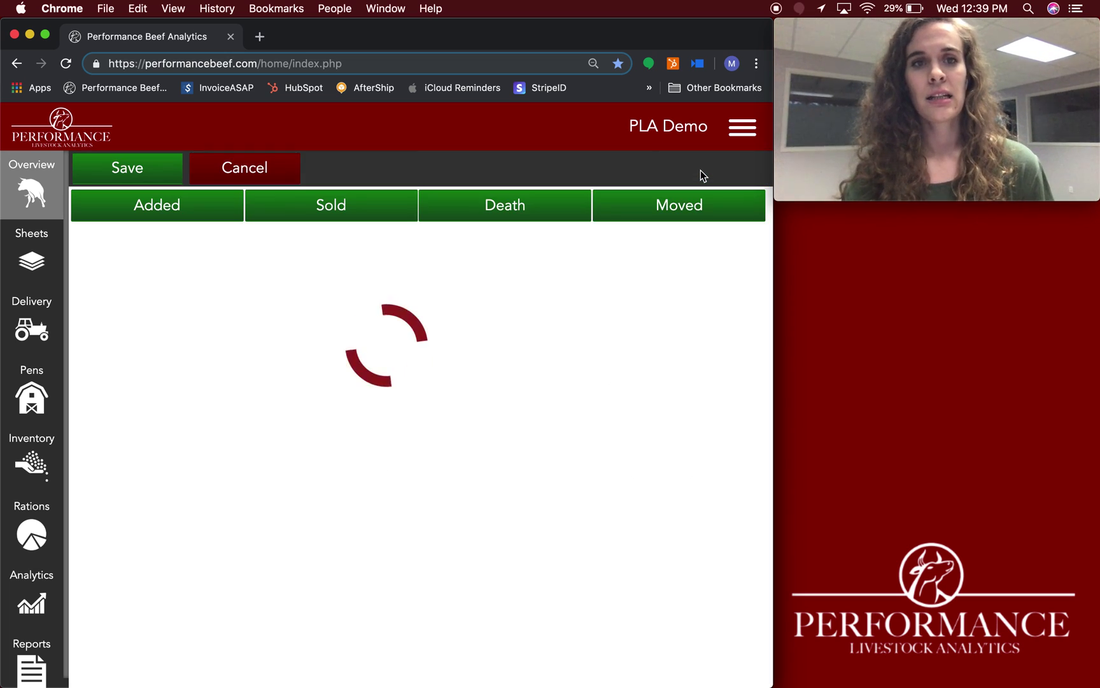
{"action": "left_click", "coordinate": [688, 202]}
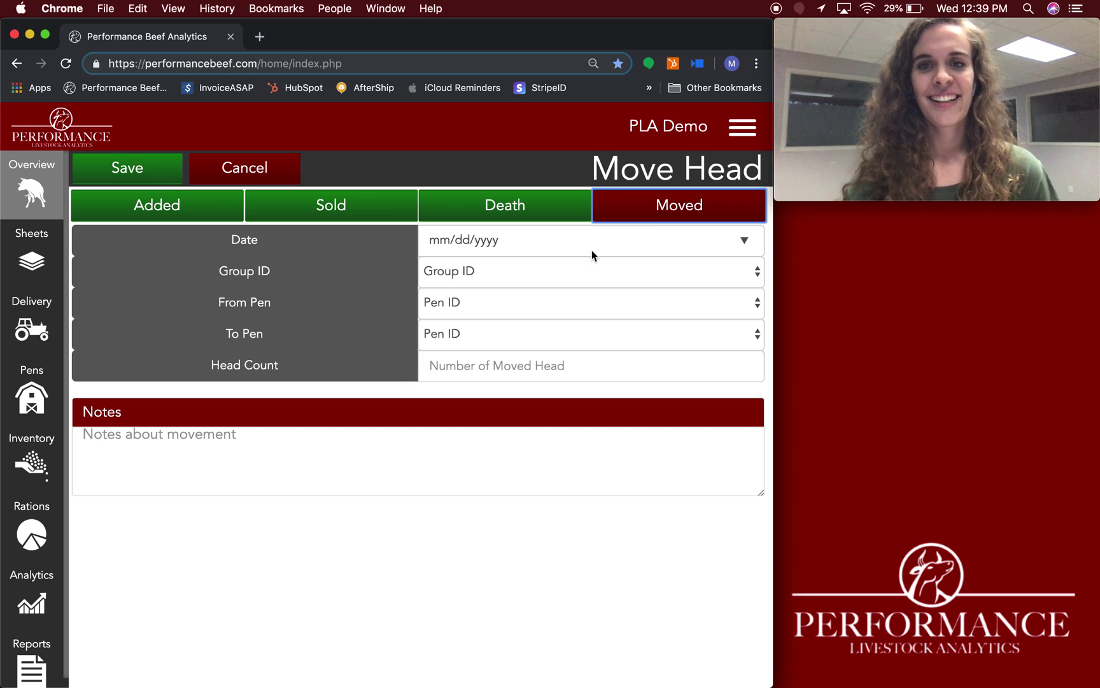
{"action": "left_click", "coordinate": [710, 245]}
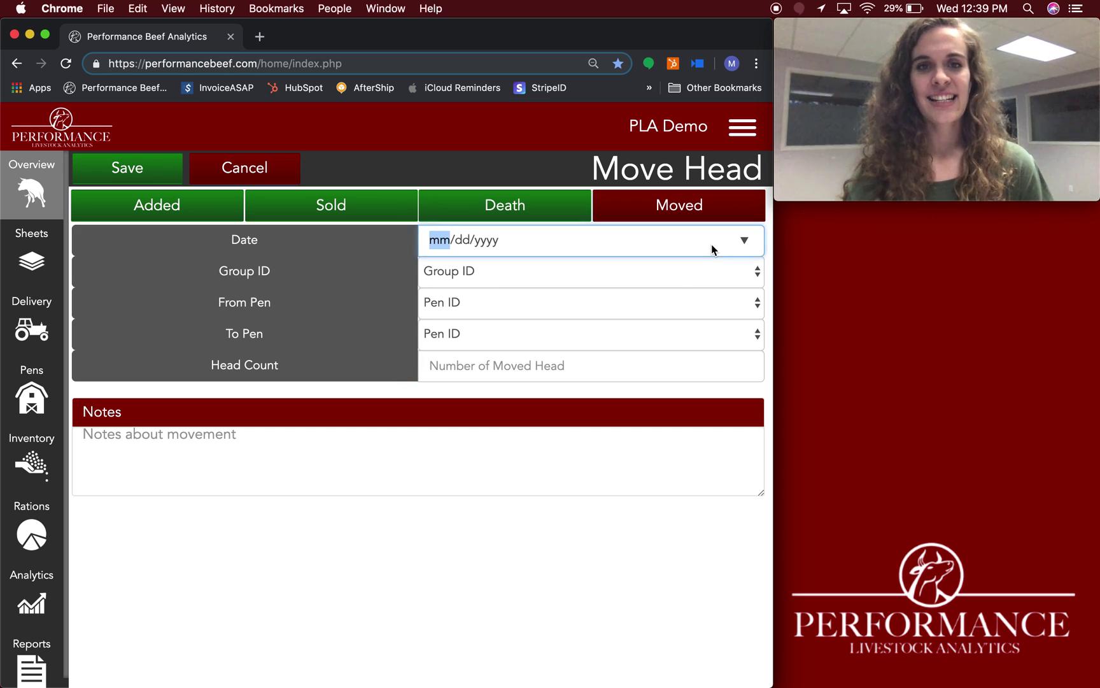
{"action": "left_click", "coordinate": [744, 240]}
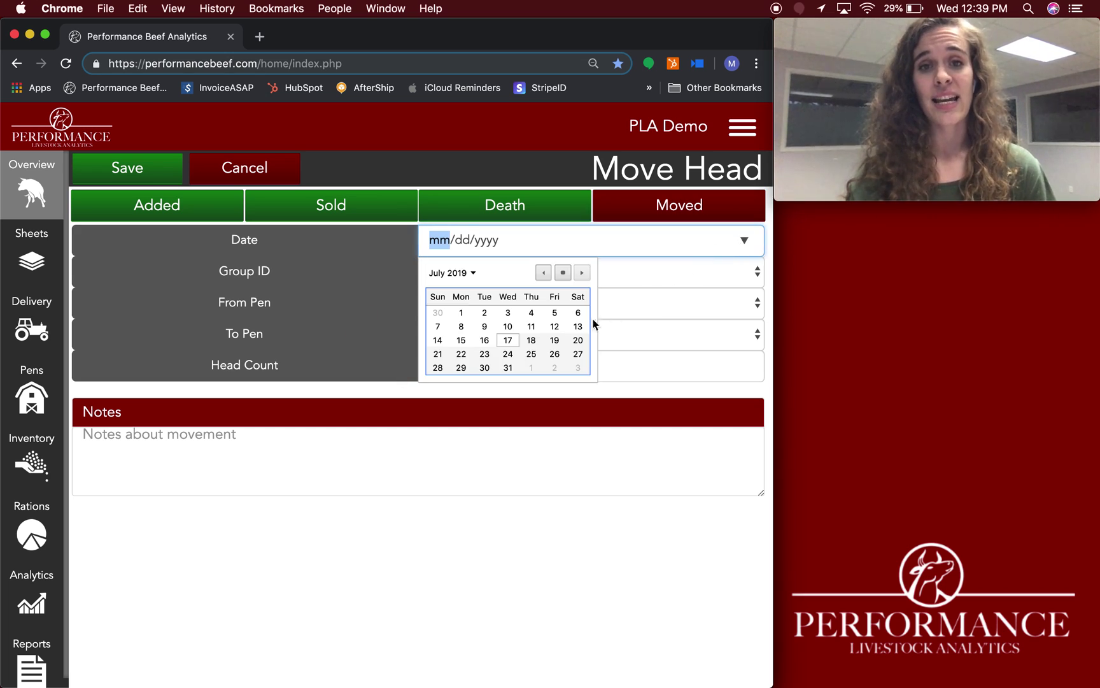
{"action": "left_click", "coordinate": [509, 342]}
{"action": "left_click", "coordinate": [505, 272]}
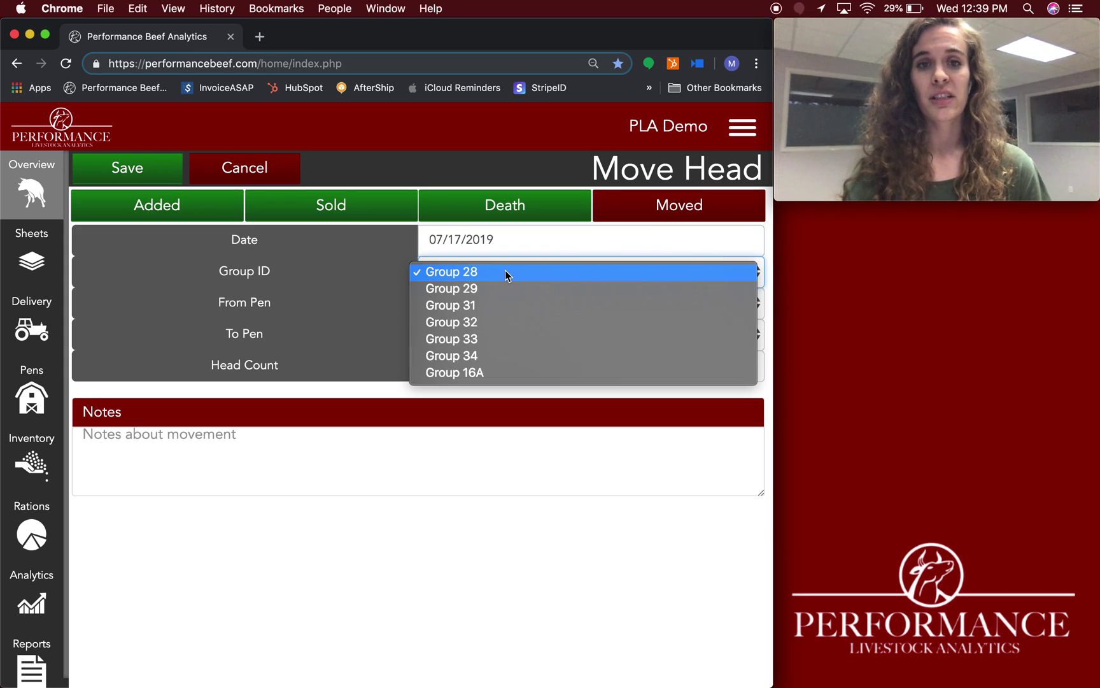
{"action": "left_click", "coordinate": [497, 374]}
Set the movement to 50 head from Pen 16 to Pen 14, save it and check both pens in the overview
{"action": "left_click", "coordinate": [462, 305]}
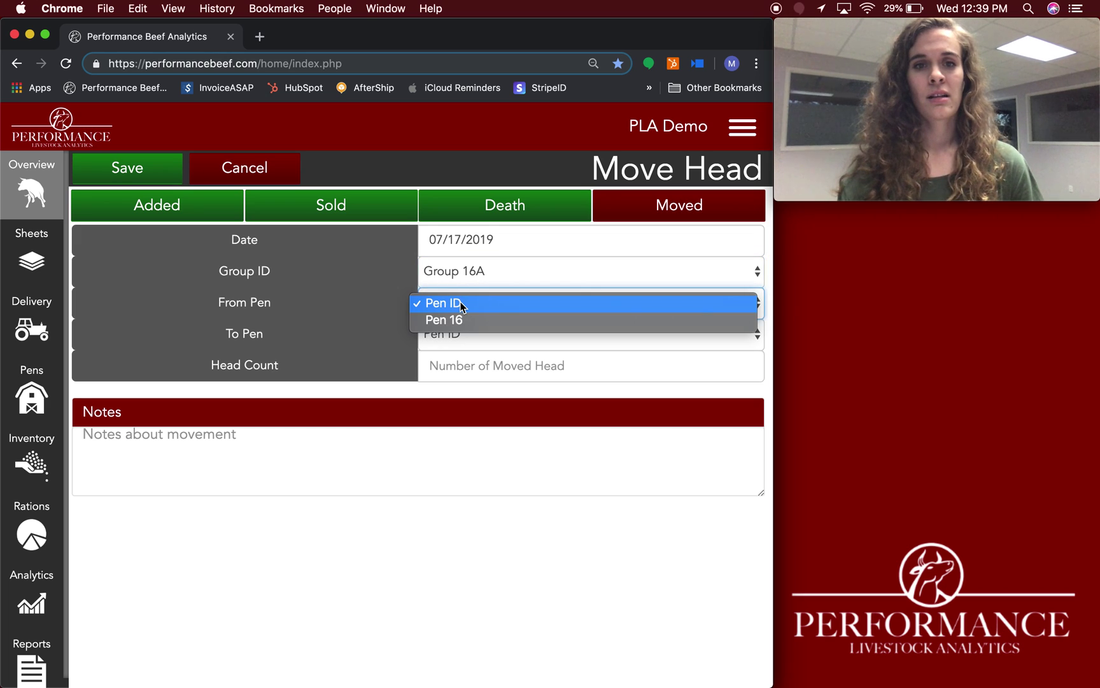
{"action": "left_click", "coordinate": [463, 321]}
{"action": "left_click", "coordinate": [464, 335]}
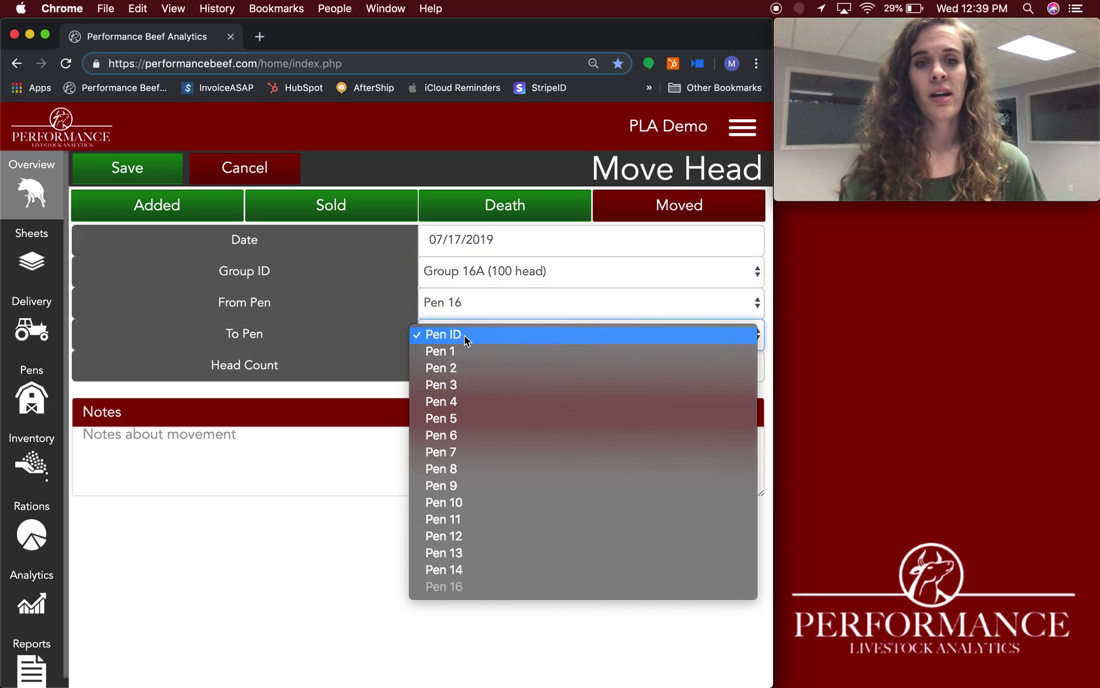
{"action": "left_click", "coordinate": [504, 569]}
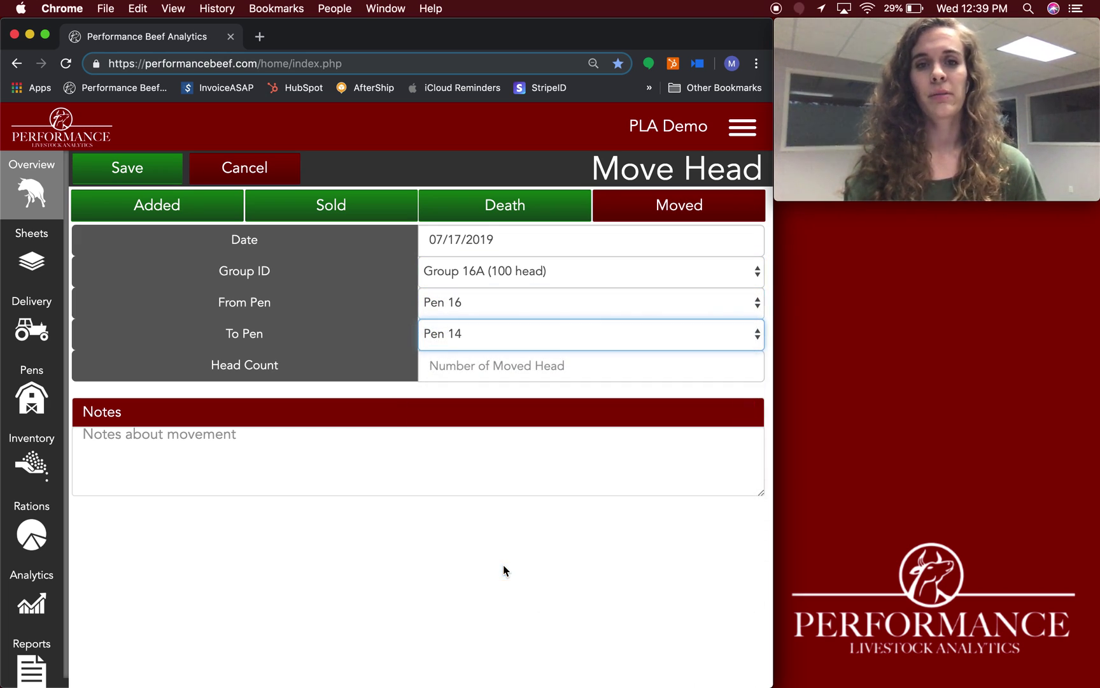
{"action": "left_click", "coordinate": [451, 372]}
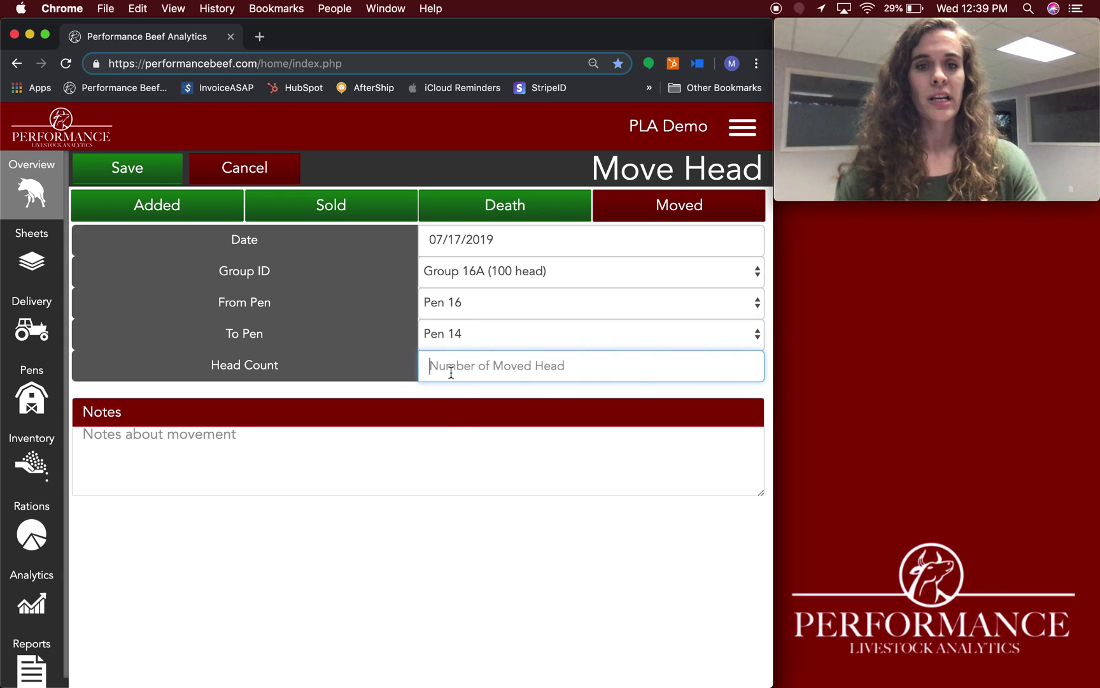
{"action": "type", "text": "50"}
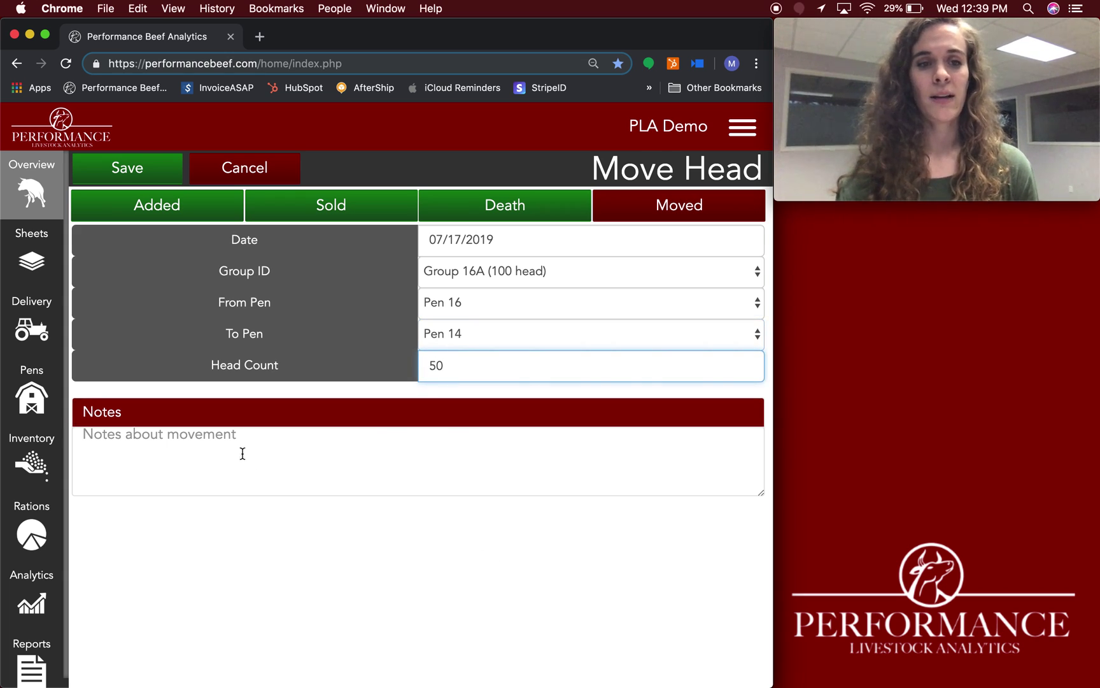
{"action": "left_click", "coordinate": [239, 449]}
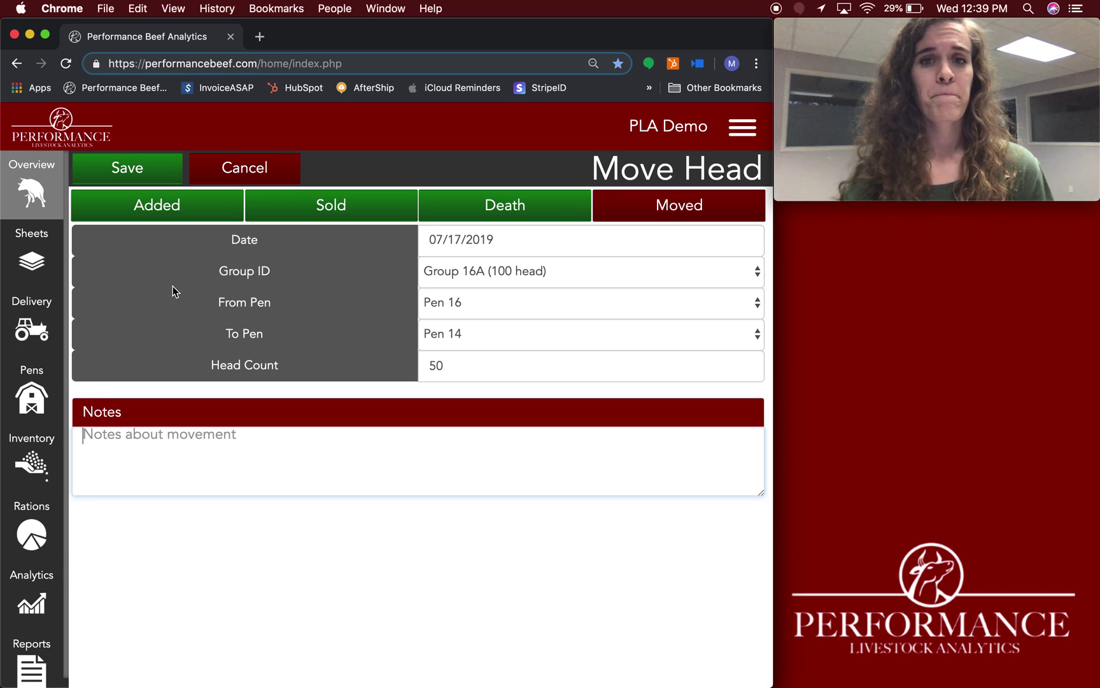
{"action": "left_click", "coordinate": [131, 170]}
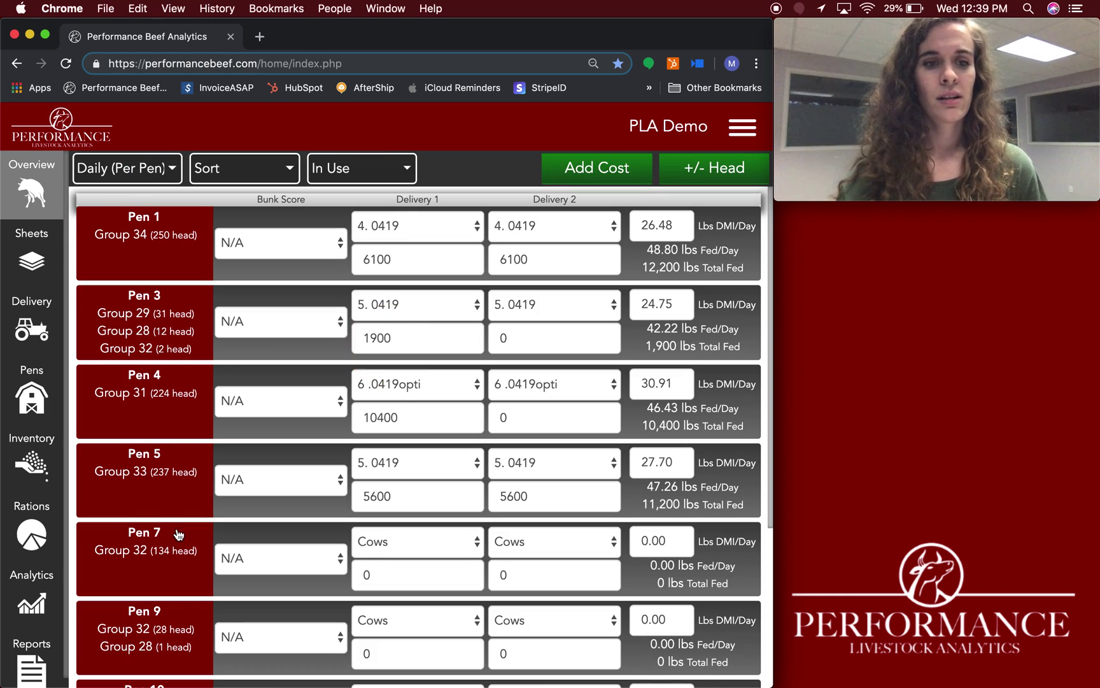
{"action": "scroll", "coordinate": [179, 534], "scroll_direction": "down", "scroll_amount": 5}
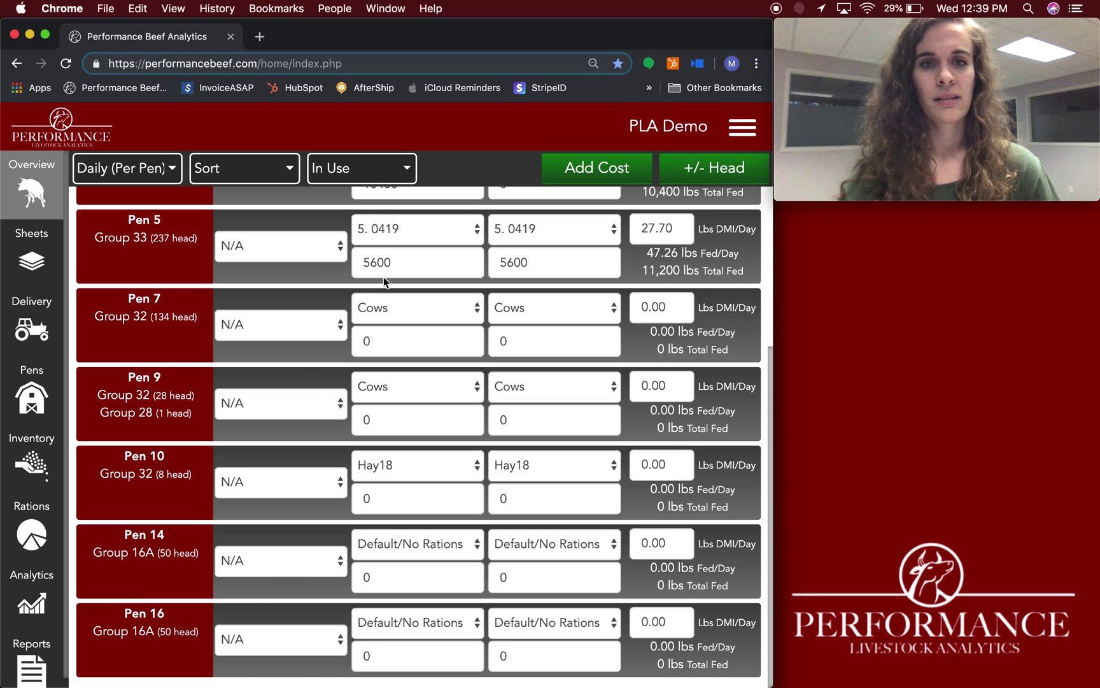
Start another head movement record for Group 16A with the date 07/17/2019
{"action": "left_click", "coordinate": [701, 169]}
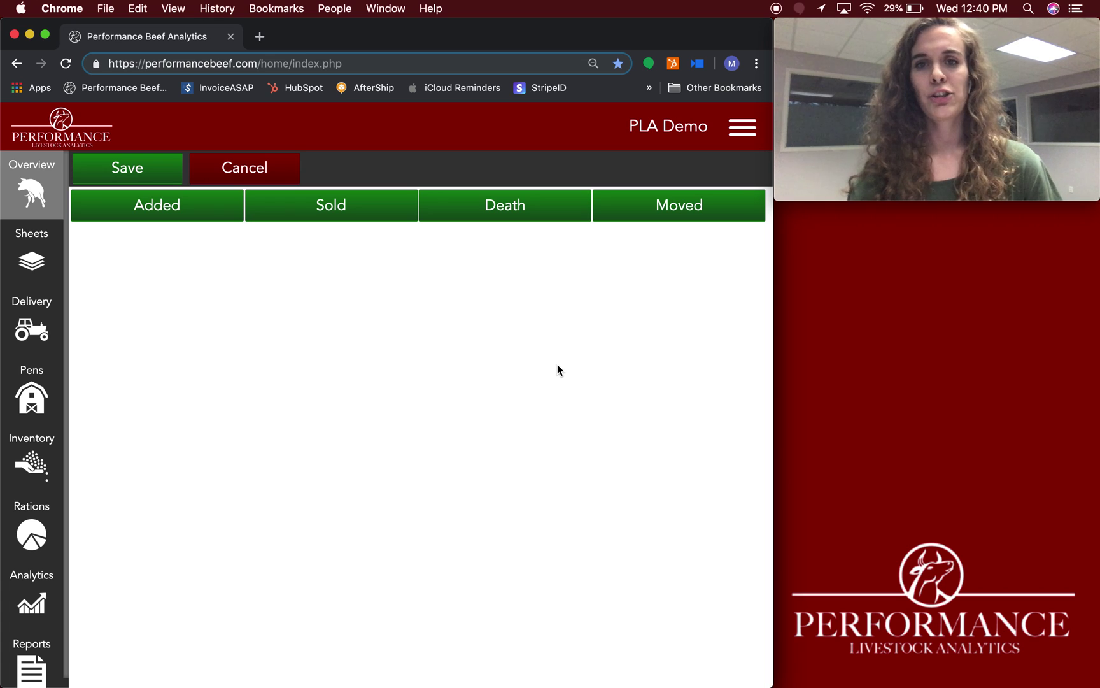
{"action": "left_click", "coordinate": [670, 207]}
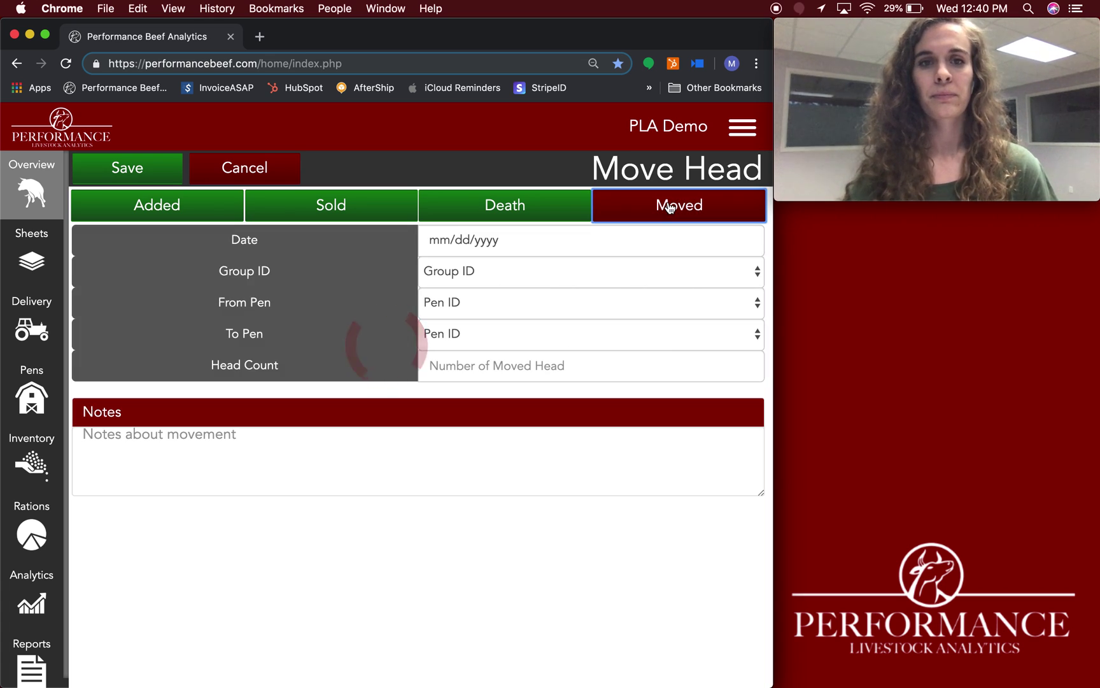
{"action": "left_click", "coordinate": [744, 240]}
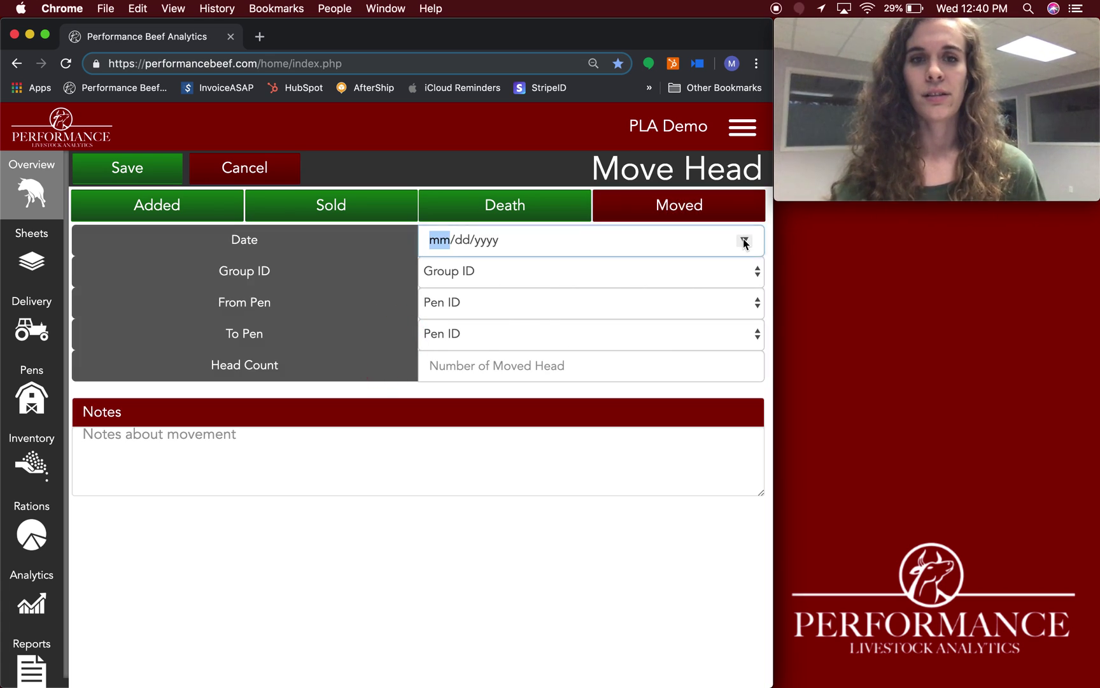
{"action": "left_click", "coordinate": [509, 339]}
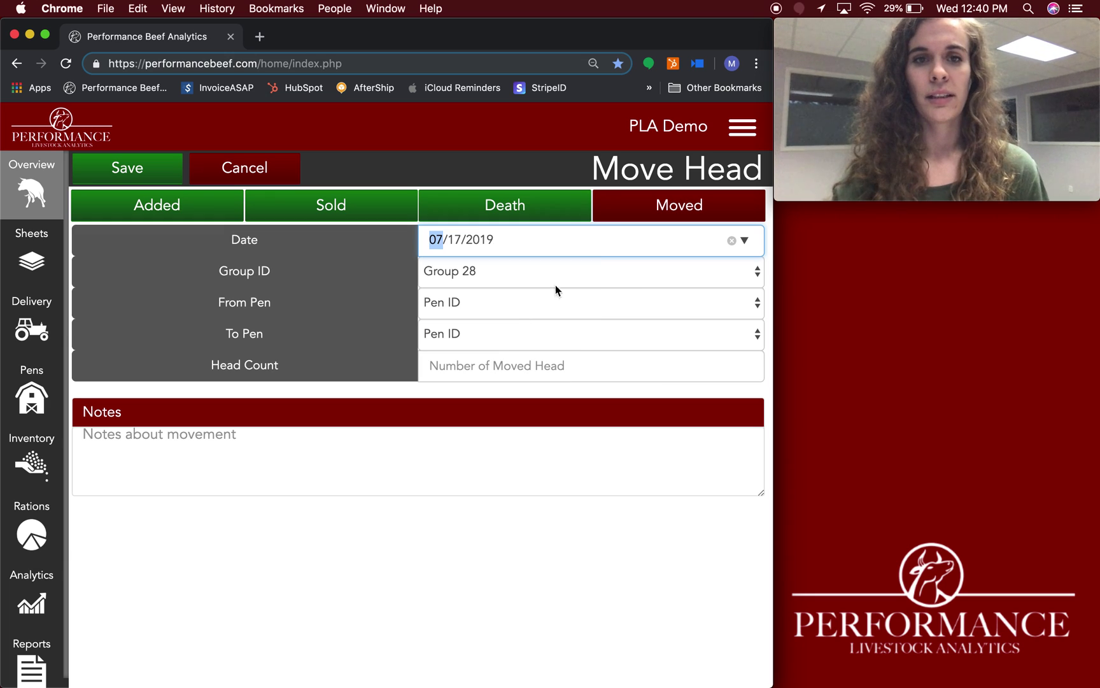
{"action": "left_click", "coordinate": [582, 265]}
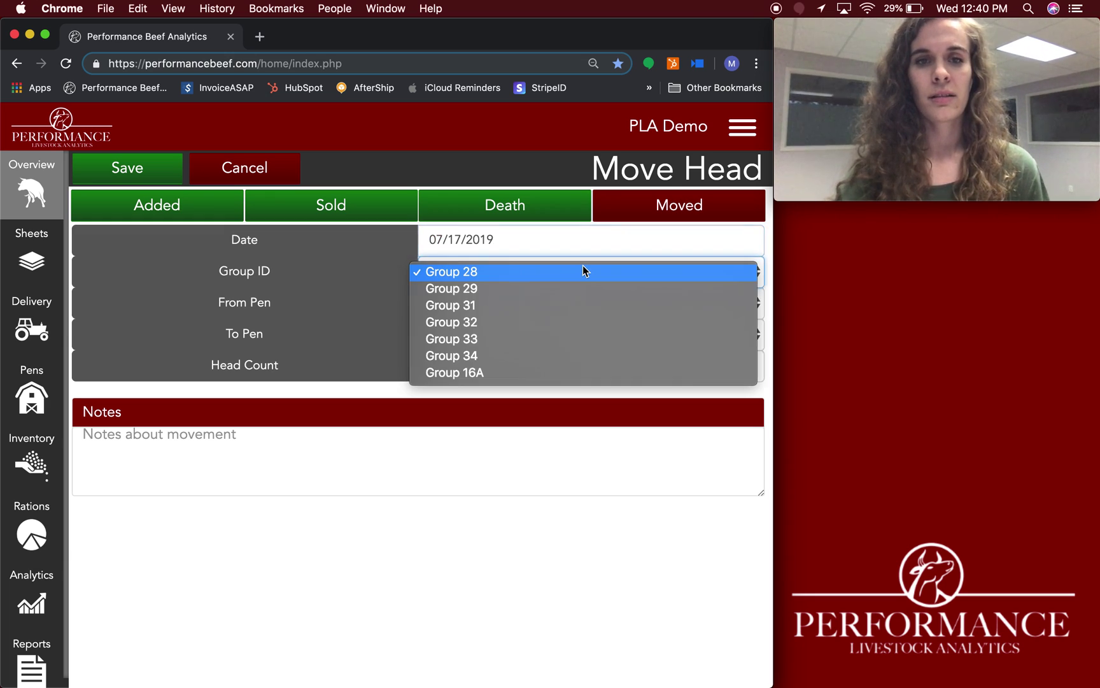
{"action": "left_click", "coordinate": [562, 376]}
Set the movement to 10 head from Pen 14 to Pen 1
{"action": "left_click", "coordinate": [519, 302]}
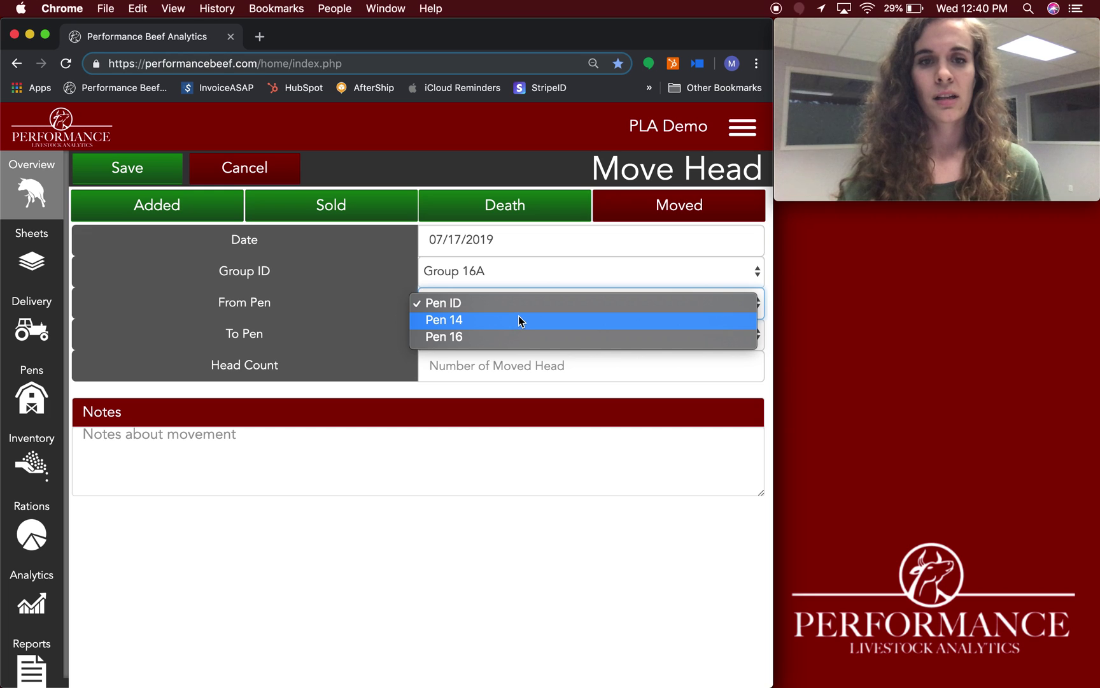
{"action": "left_click", "coordinate": [518, 318]}
{"action": "left_click", "coordinate": [521, 338]}
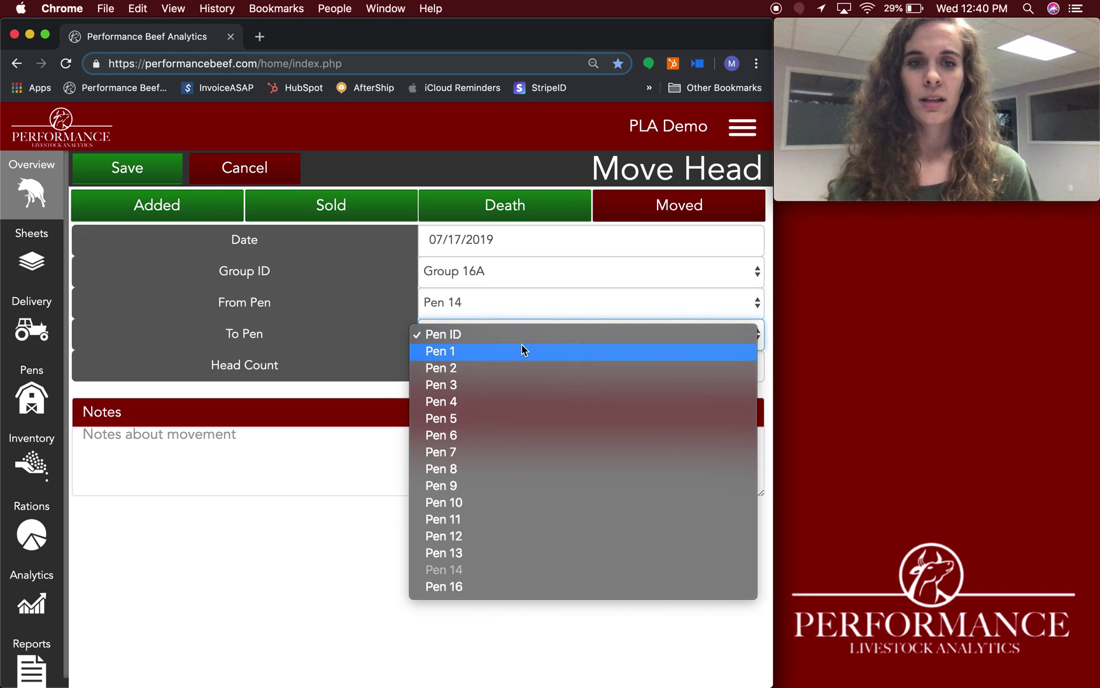
{"action": "left_click", "coordinate": [523, 350]}
{"action": "left_click", "coordinate": [504, 365]}
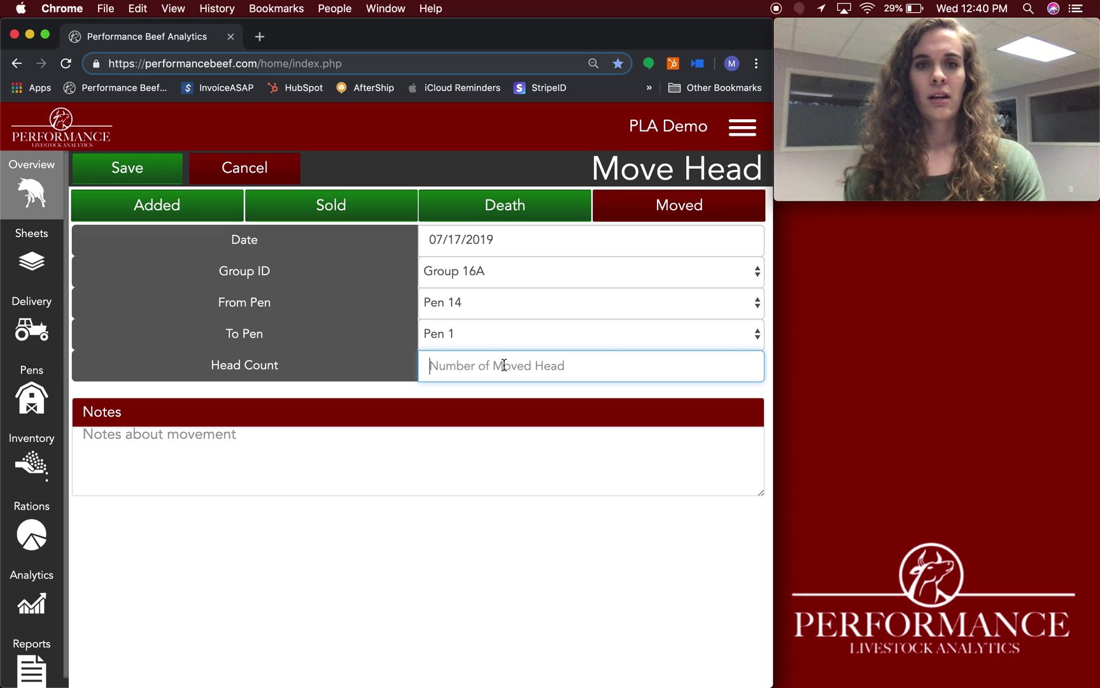
{"action": "type", "text": "10"}
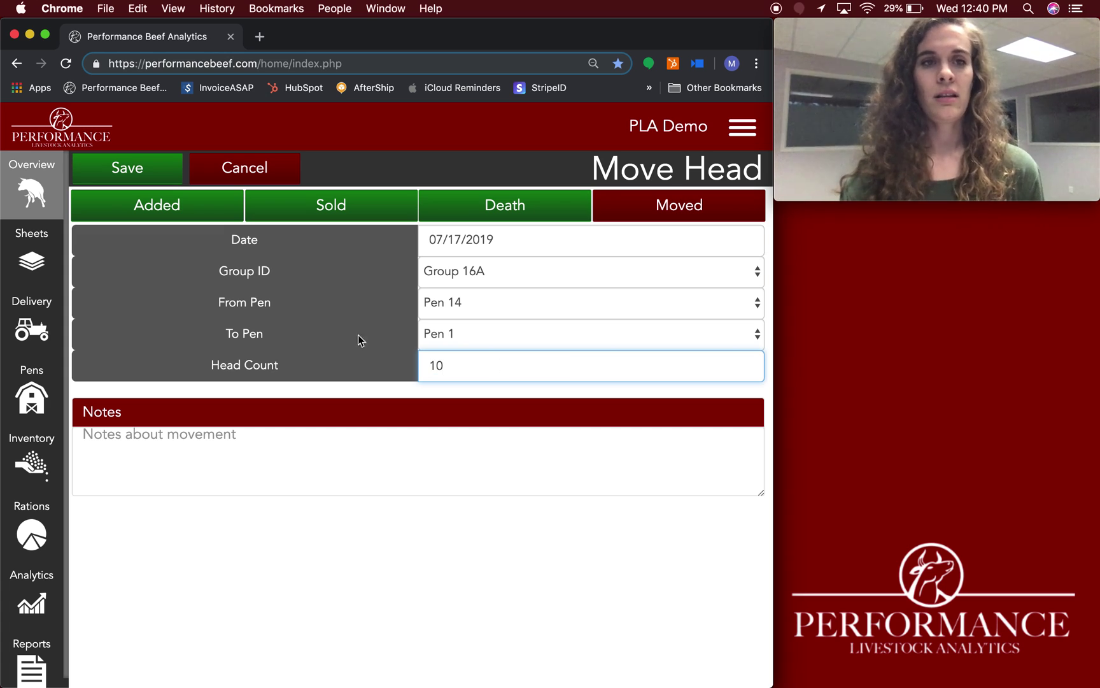
Save the movement and check the Group 16A head counts of Pens 1 and 14 in the overview
{"action": "left_click", "coordinate": [119, 173]}
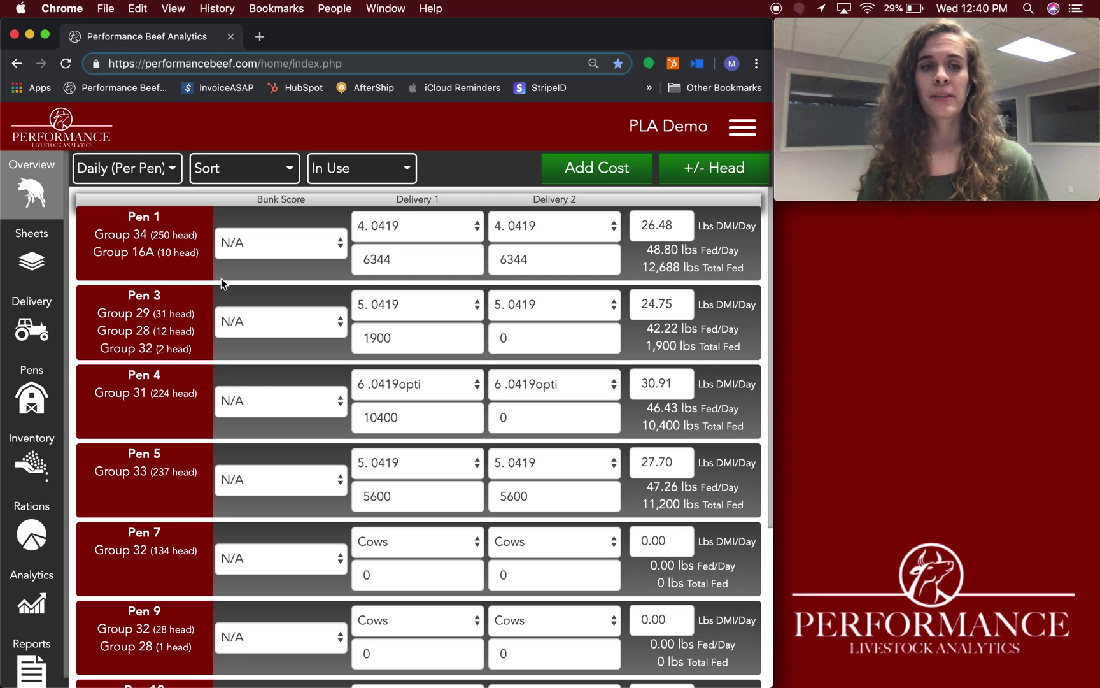
{"action": "scroll", "coordinate": [154, 393], "scroll_direction": "down", "scroll_amount": 2}
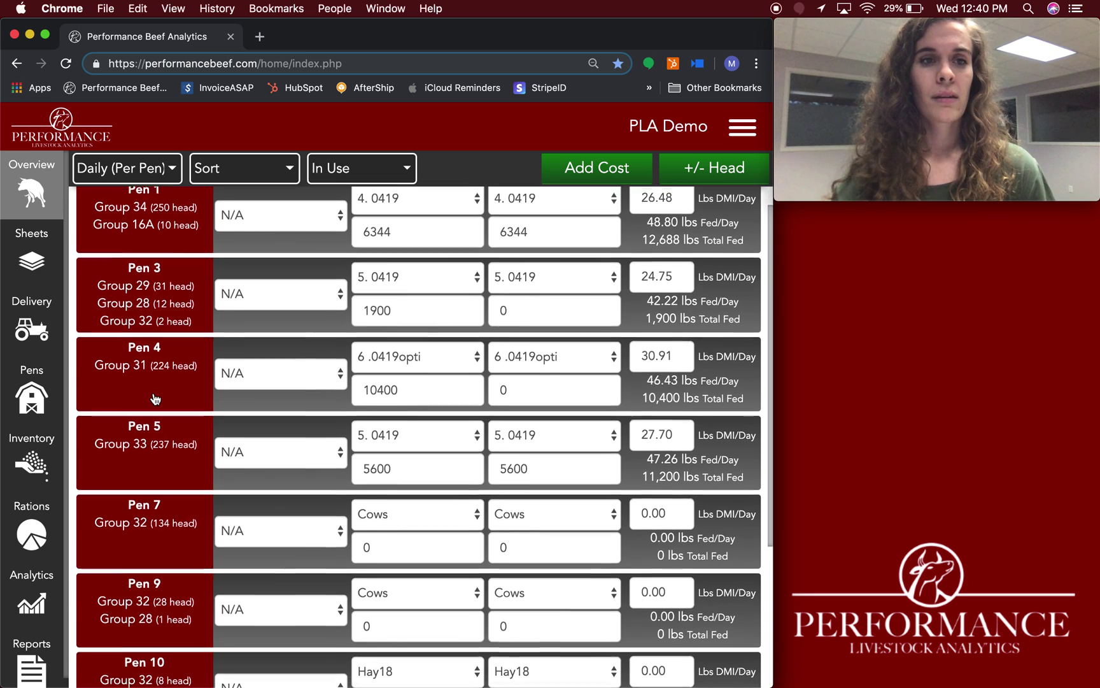
{"action": "scroll", "coordinate": [155, 399], "scroll_direction": "down", "scroll_amount": 5}
{"action": "scroll", "coordinate": [155, 398], "scroll_direction": "down", "scroll_amount": 1}
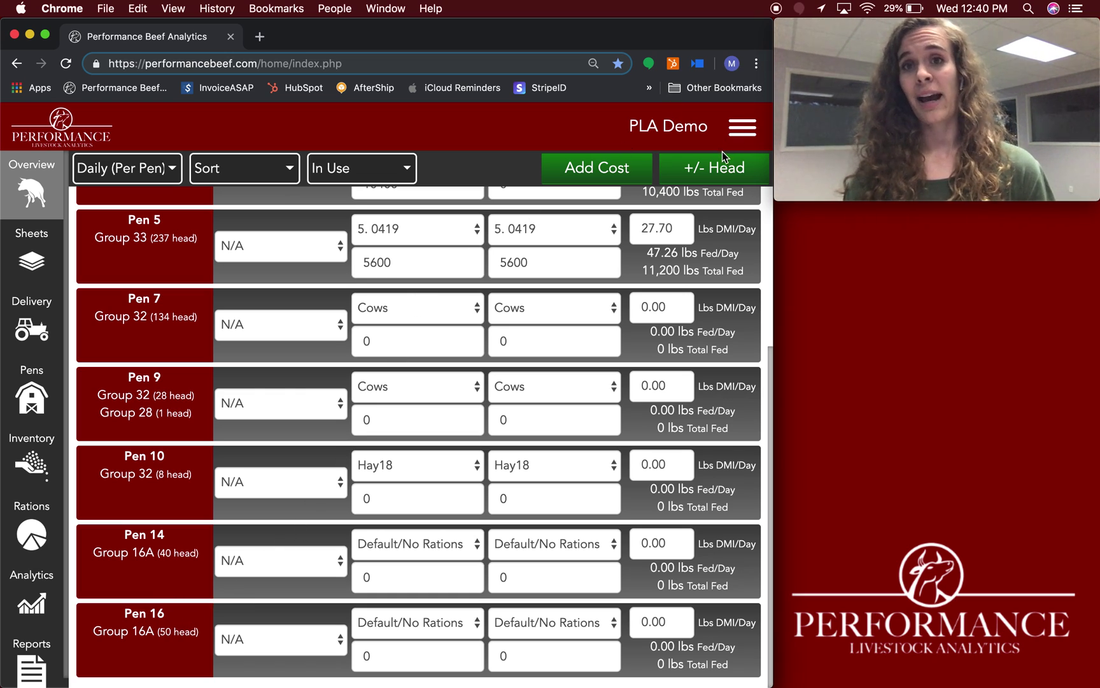
Start a sold head record dated 07/17/2019 for Group 16A
{"action": "left_click", "coordinate": [722, 167]}
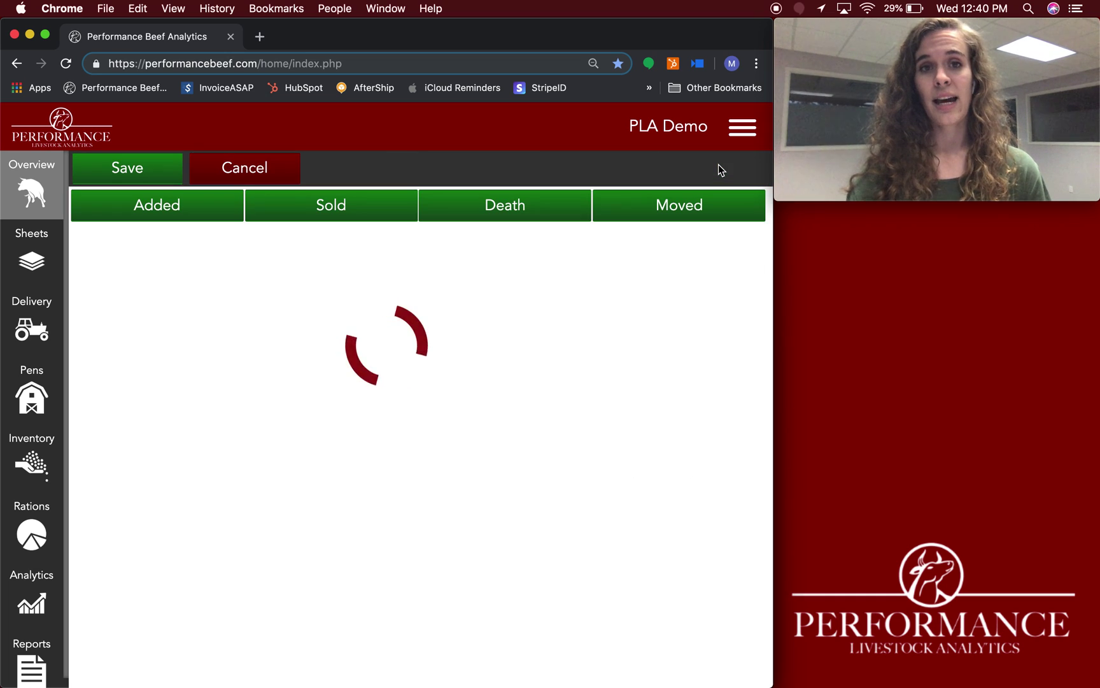
{"action": "left_click", "coordinate": [314, 219]}
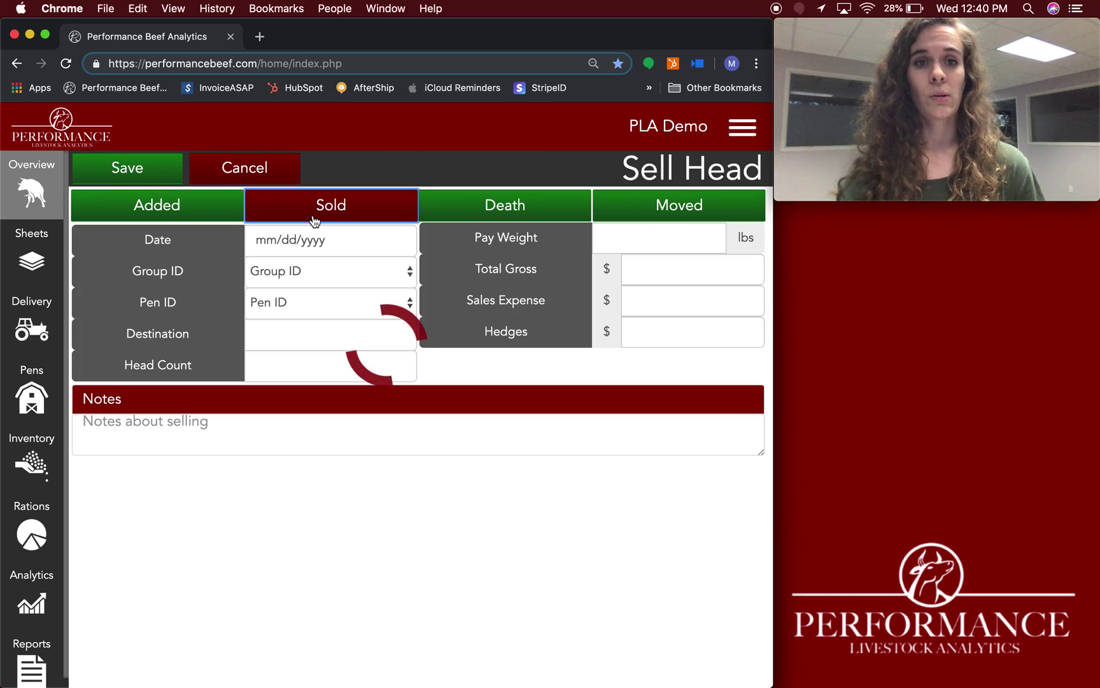
{"action": "left_click", "coordinate": [395, 240]}
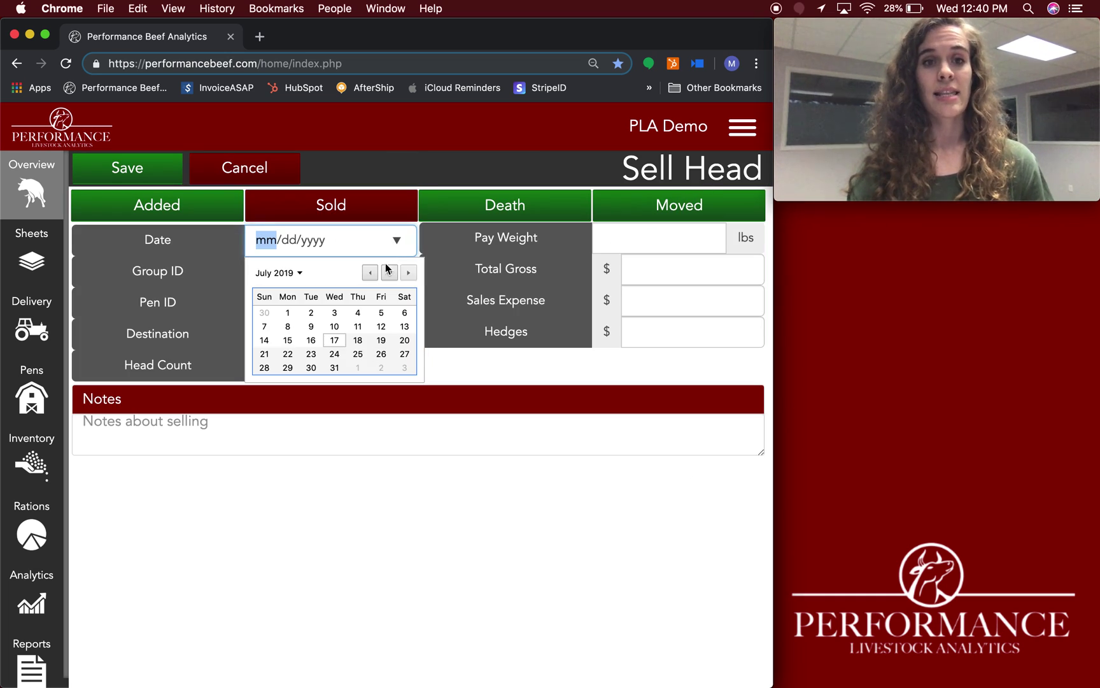
{"action": "left_click", "coordinate": [334, 340]}
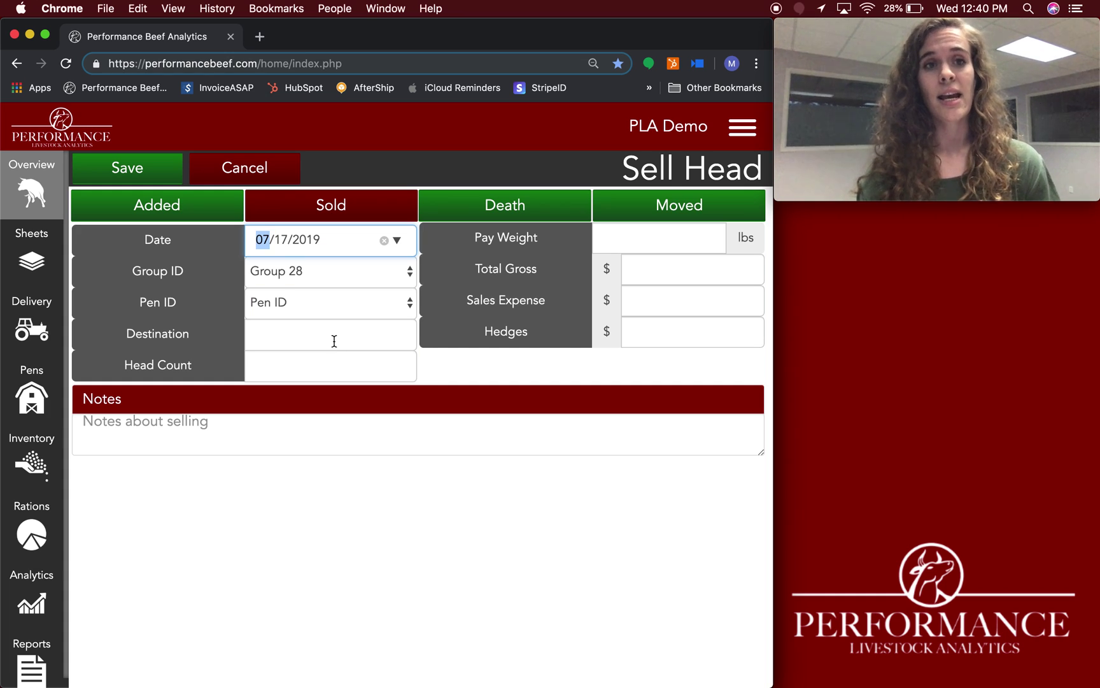
{"action": "left_click", "coordinate": [405, 278]}
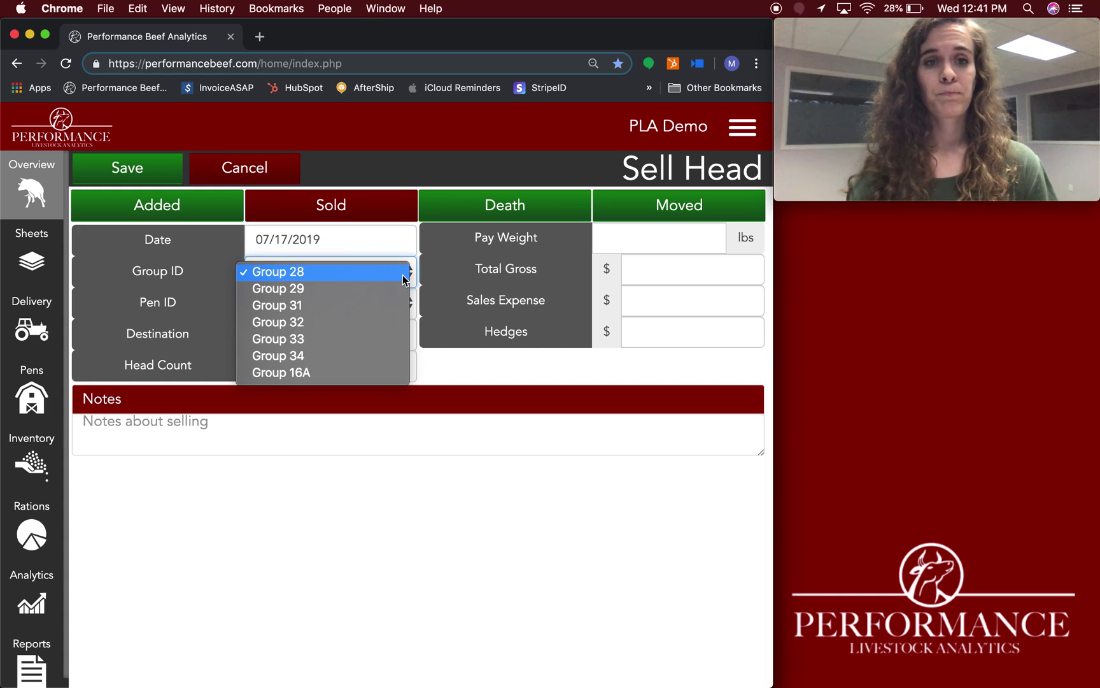
{"action": "left_click", "coordinate": [379, 374]}
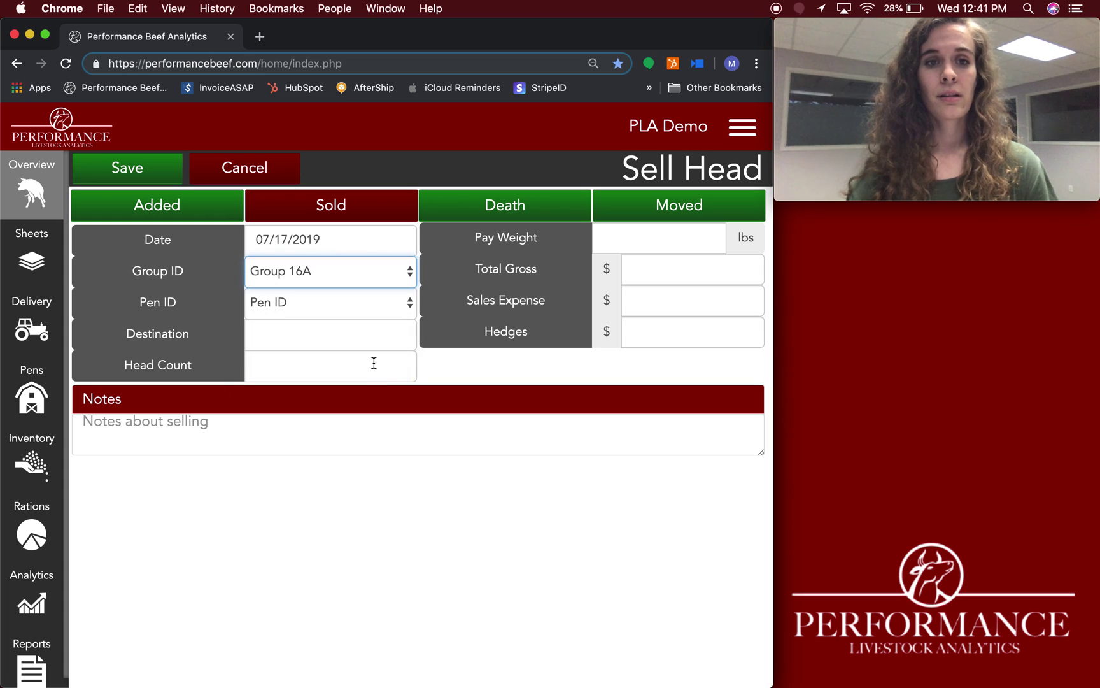
Set the sale to 10 head from Pen 16
{"action": "left_click", "coordinate": [359, 305]}
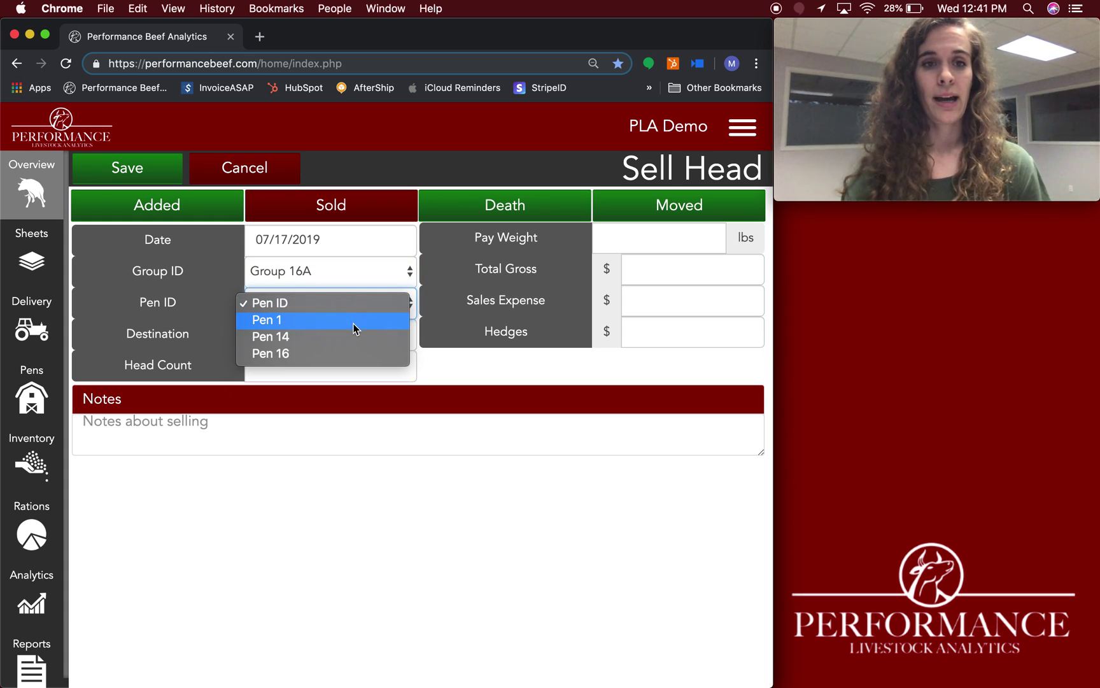
{"action": "left_click", "coordinate": [351, 355]}
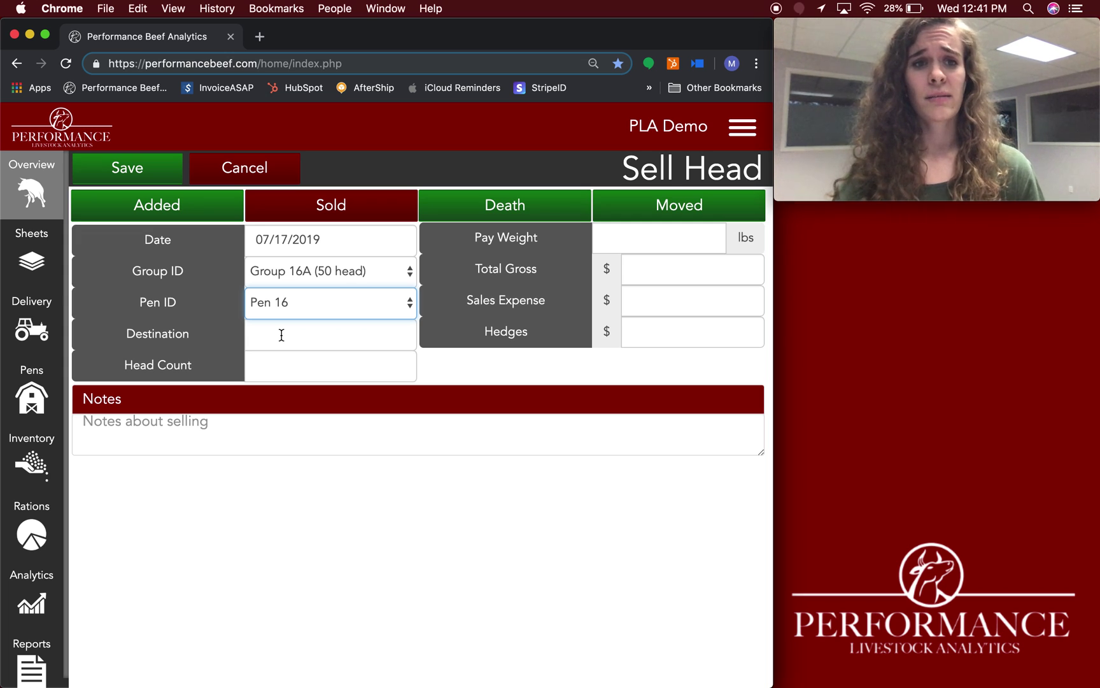
{"action": "left_click", "coordinate": [277, 366]}
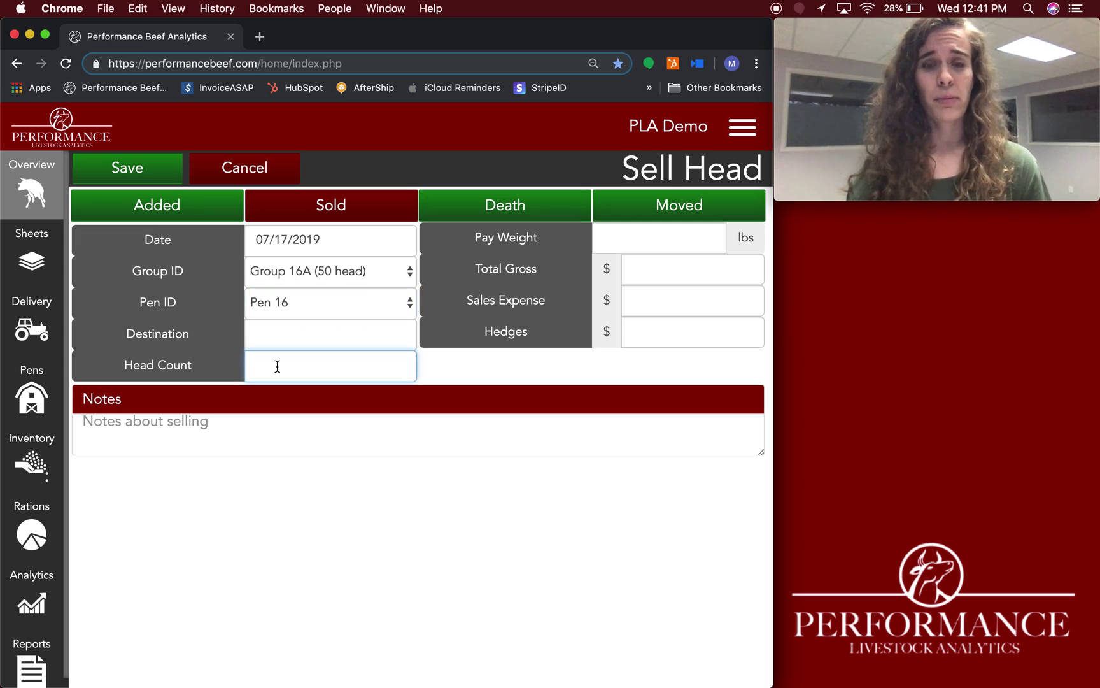
{"action": "type", "text": "10"}
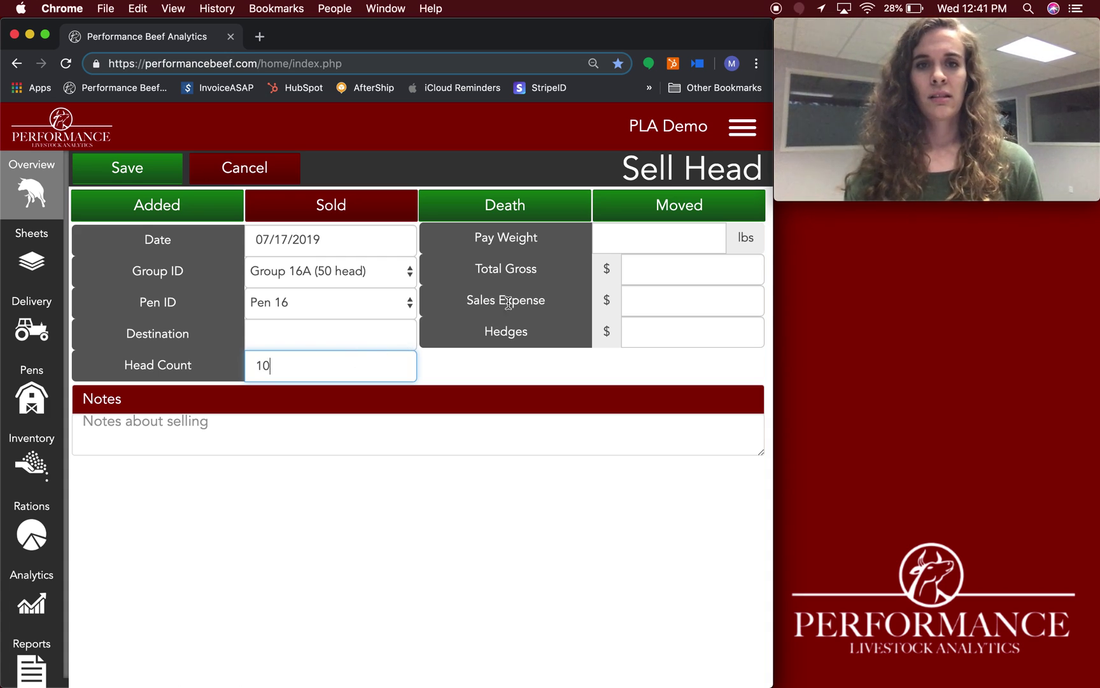
Enter a pay weight of 10000 lbs and a total gross of $123123 for the sale
{"action": "left_click", "coordinate": [674, 242]}
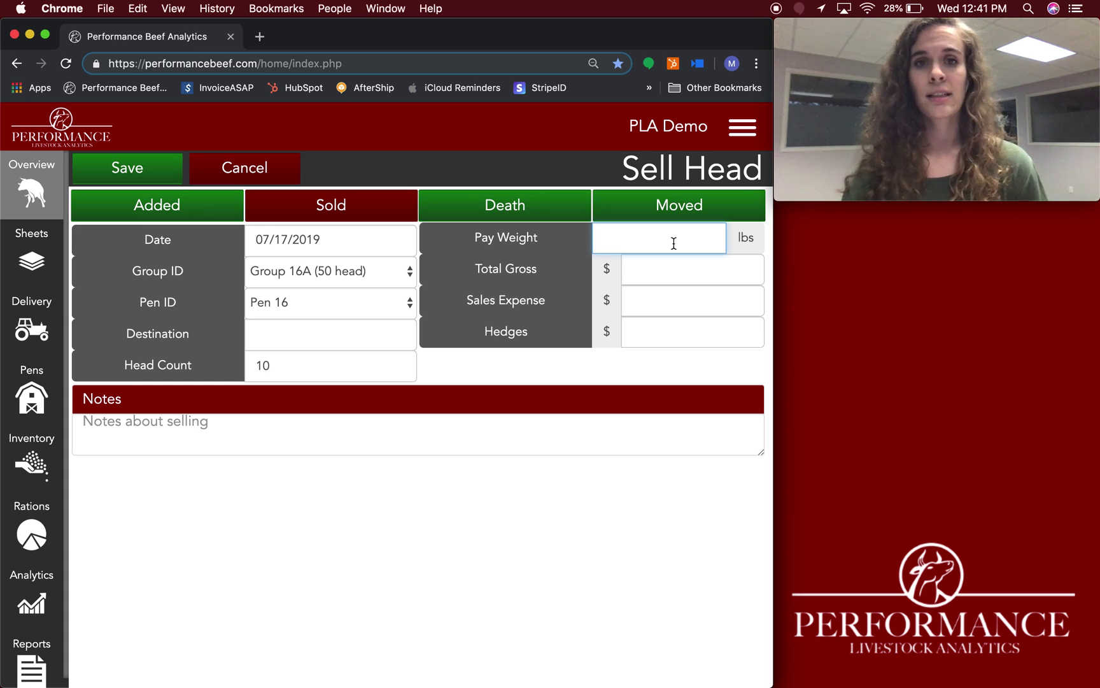
{"action": "type", "text": "10000"}
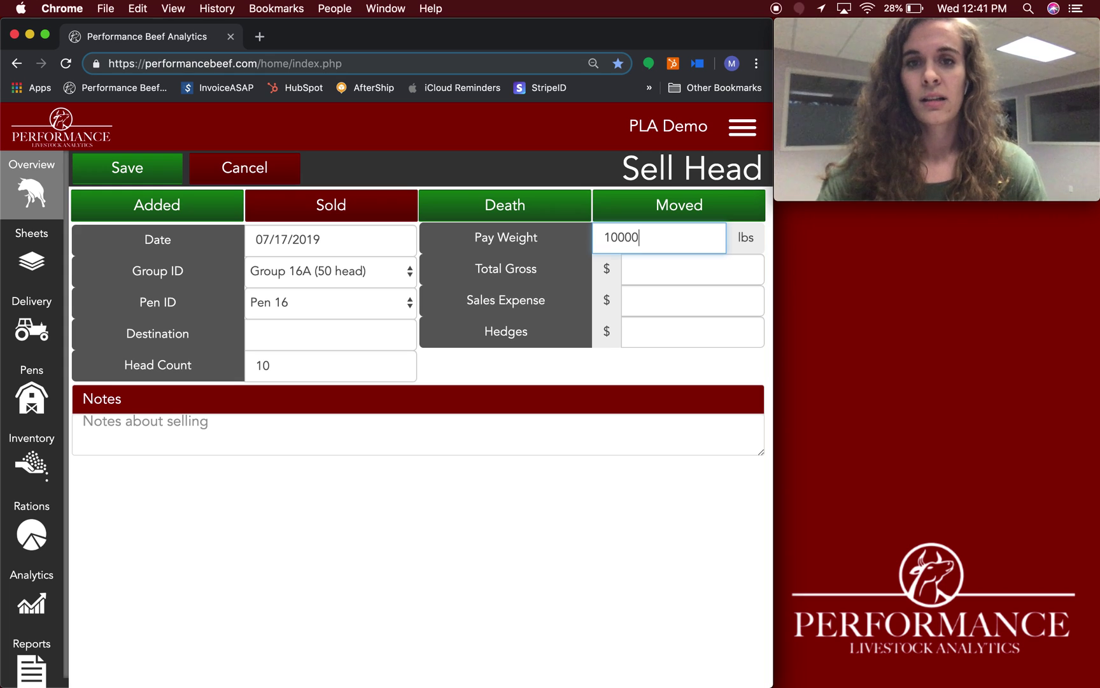
{"action": "left_click", "coordinate": [697, 270]}
{"action": "type", "text": "123123"}
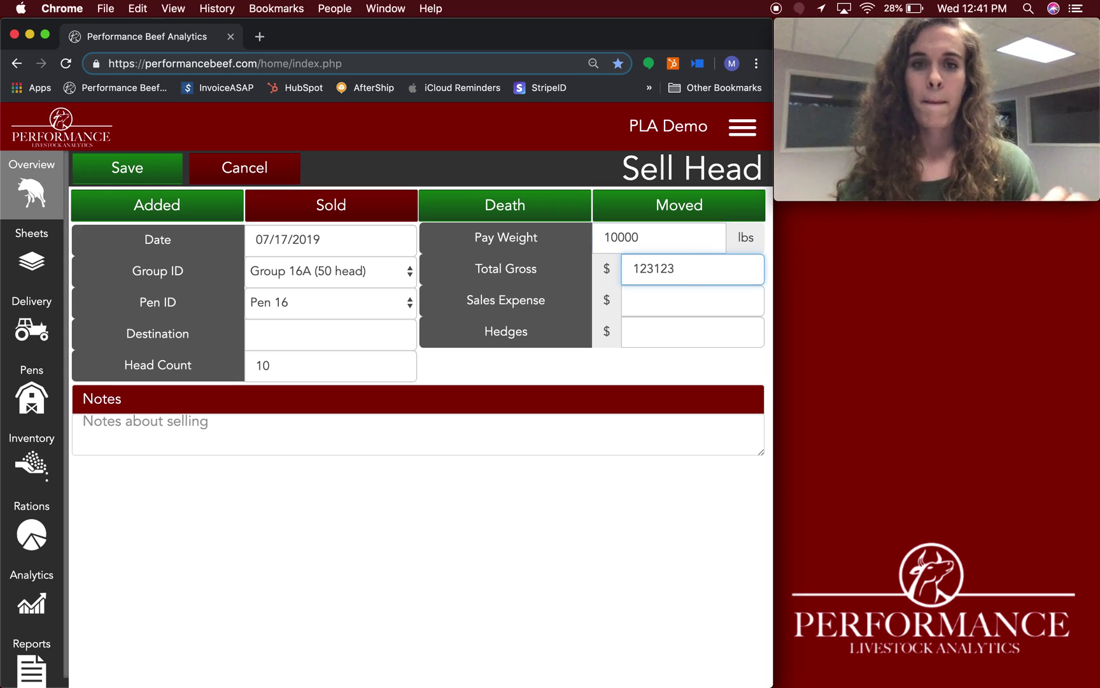
{"action": "left_click", "coordinate": [700, 298]}
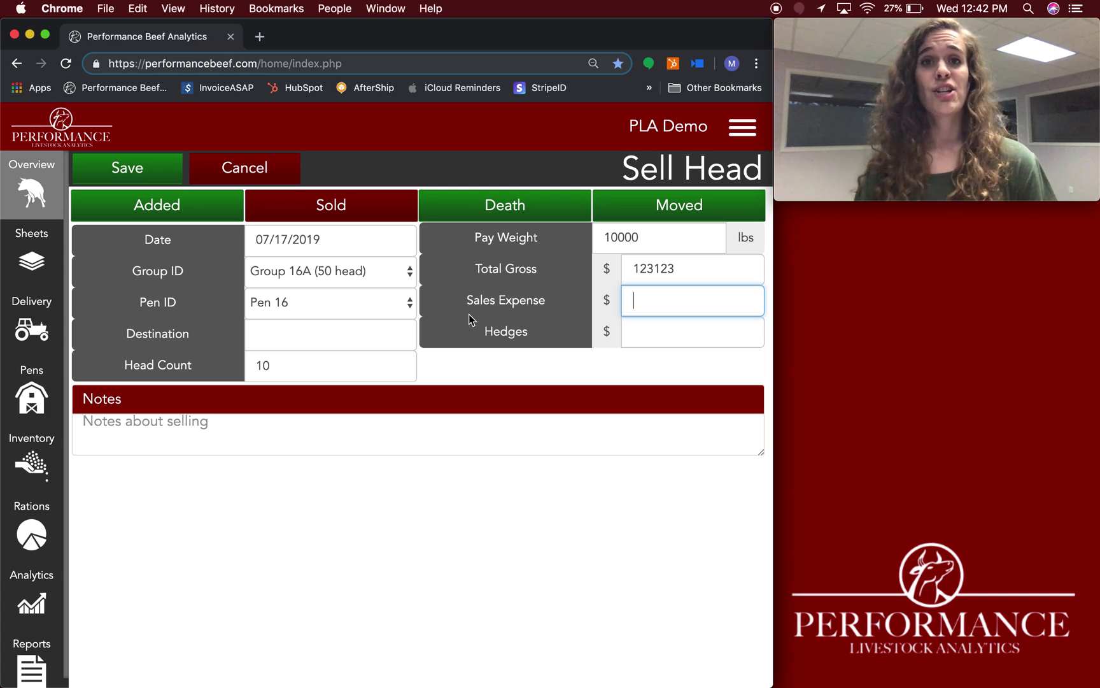
{"action": "left_click", "coordinate": [188, 423]}
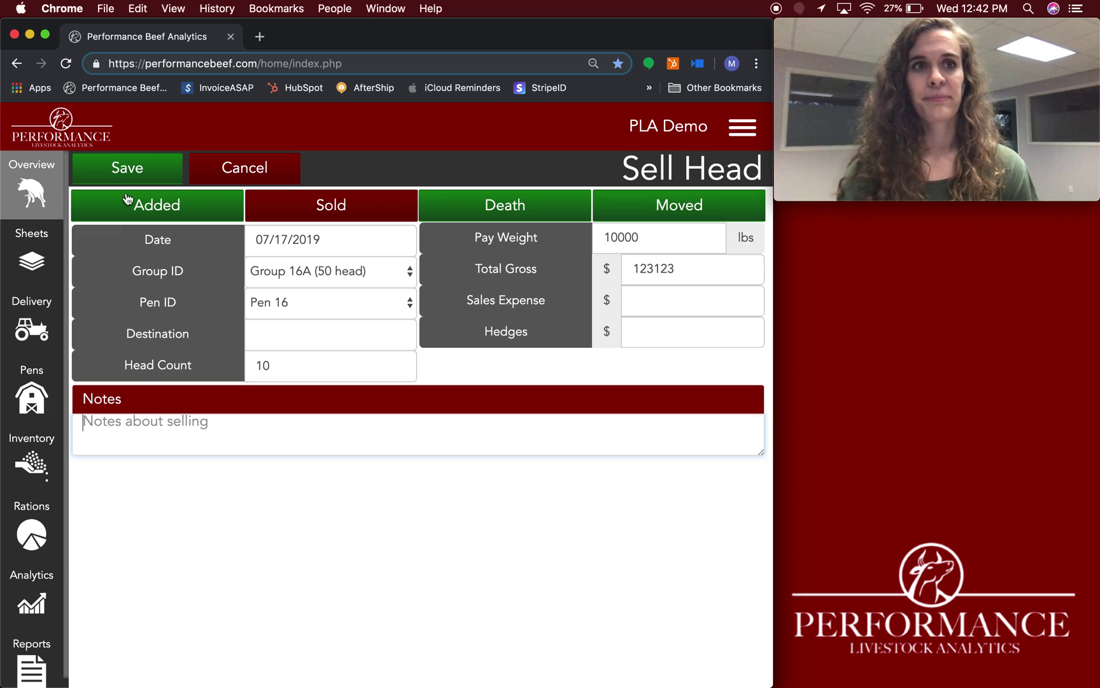
Save the sale record and check the Pen 16 head count in the pen overview
{"action": "left_click", "coordinate": [118, 174]}
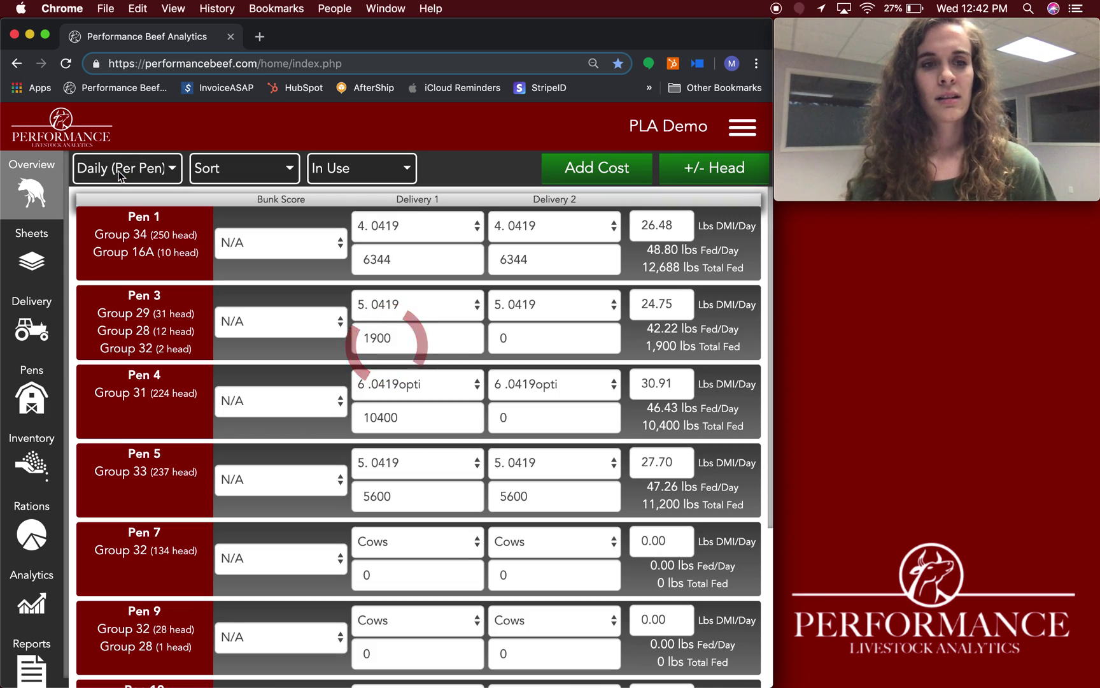
{"action": "scroll", "coordinate": [167, 482], "scroll_direction": "down", "scroll_amount": 5}
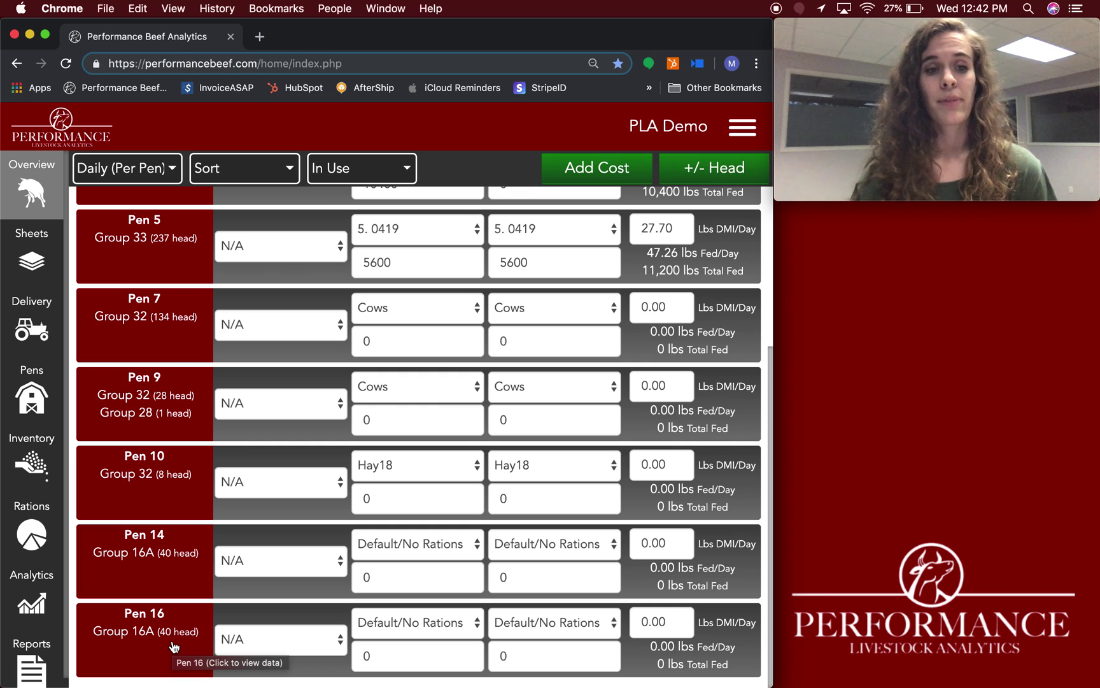
{"action": "scroll", "coordinate": [173, 646], "scroll_direction": "up", "scroll_amount": 5}
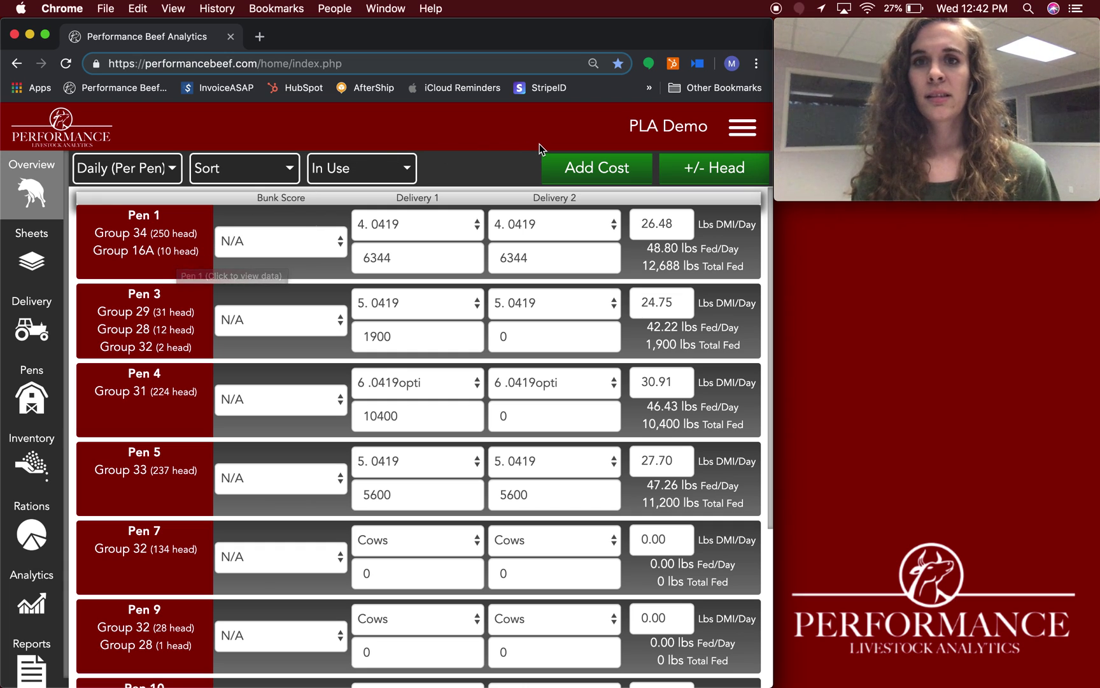
Start a death record dated 07/17/2019 for Group 16A
{"action": "left_click", "coordinate": [694, 176]}
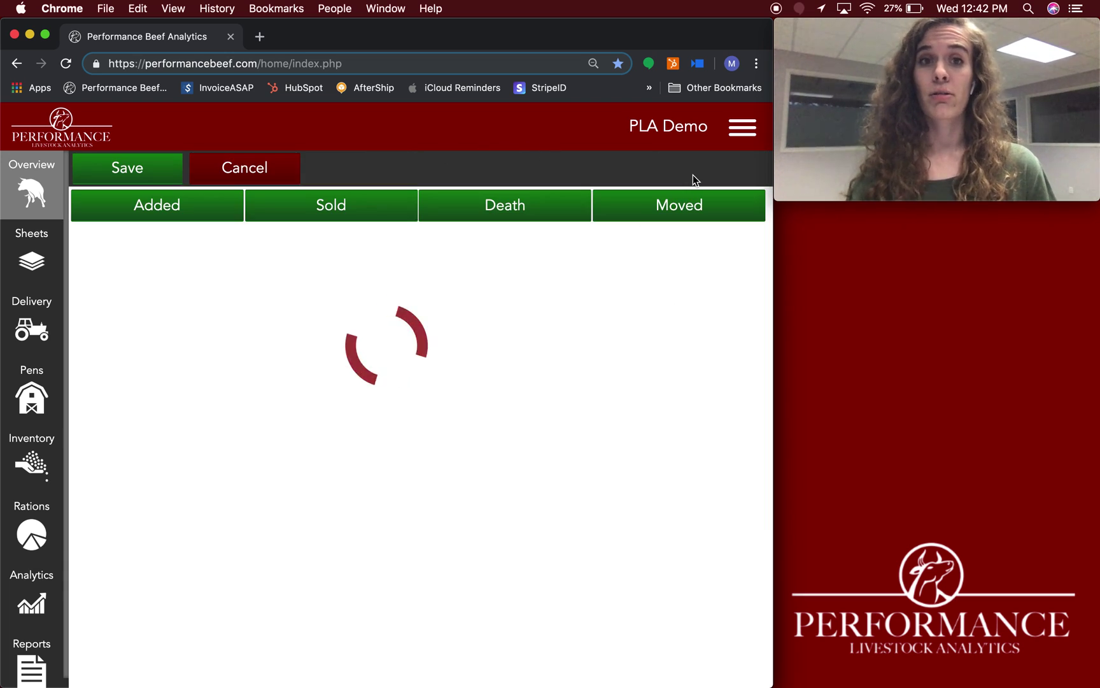
{"action": "left_click", "coordinate": [484, 217]}
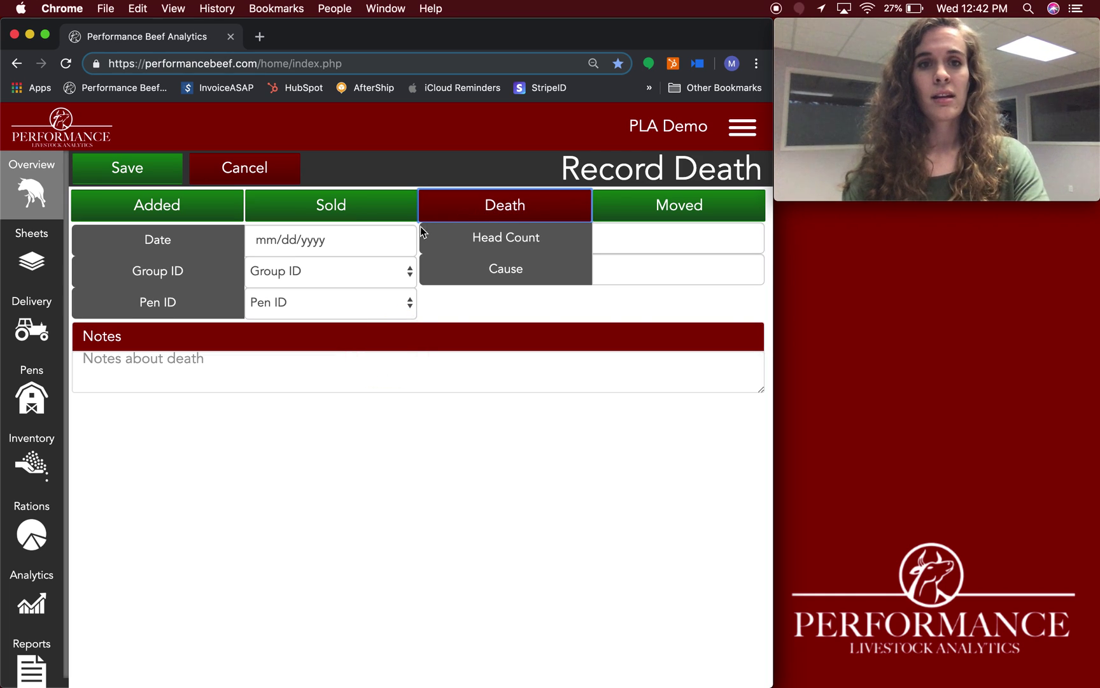
{"action": "left_click", "coordinate": [401, 239]}
{"action": "left_click", "coordinate": [396, 240]}
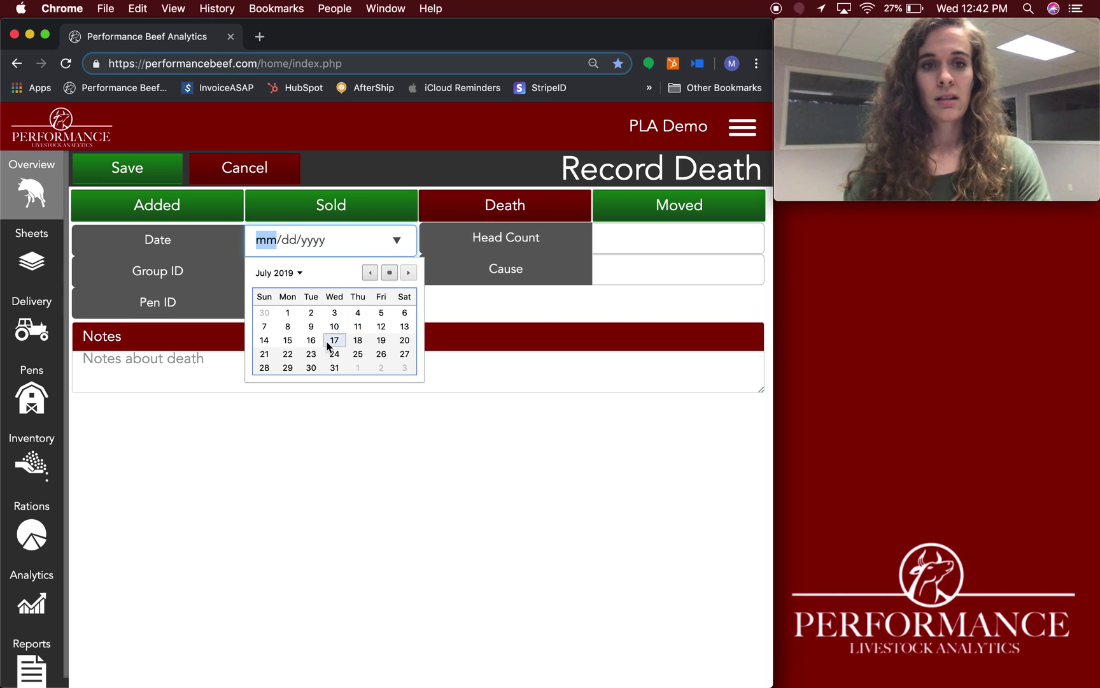
{"action": "left_click", "coordinate": [328, 345]}
{"action": "left_click", "coordinate": [388, 273]}
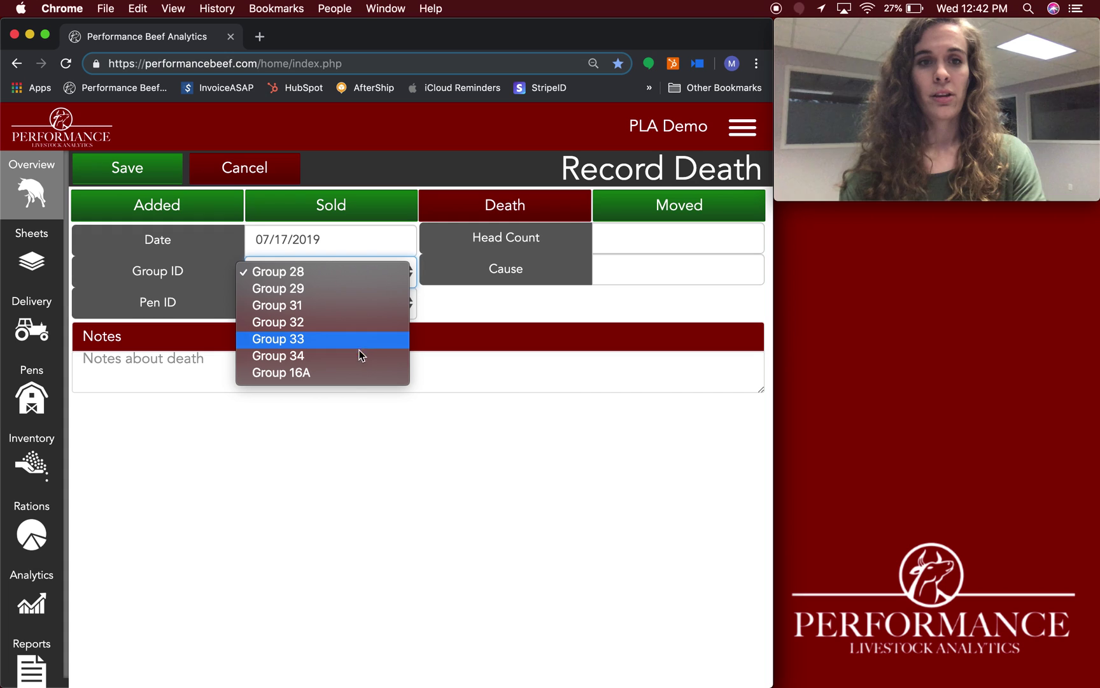
Set the death record to 1 head in Pen 1 and save it
{"action": "left_click", "coordinate": [332, 312]}
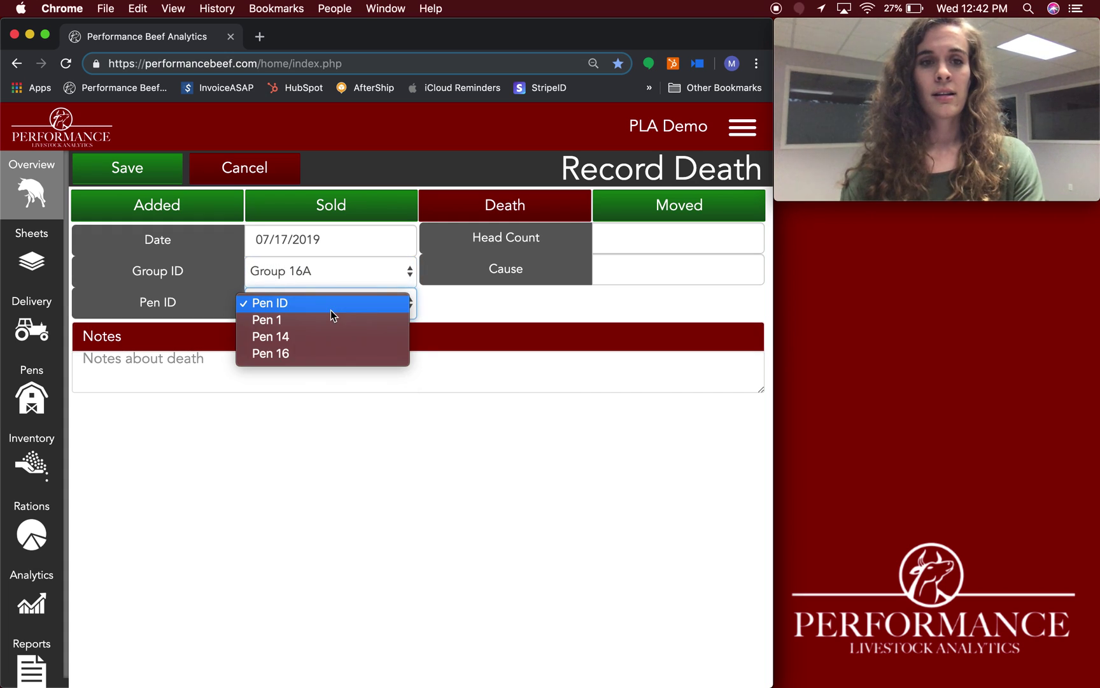
{"action": "left_click", "coordinate": [330, 319]}
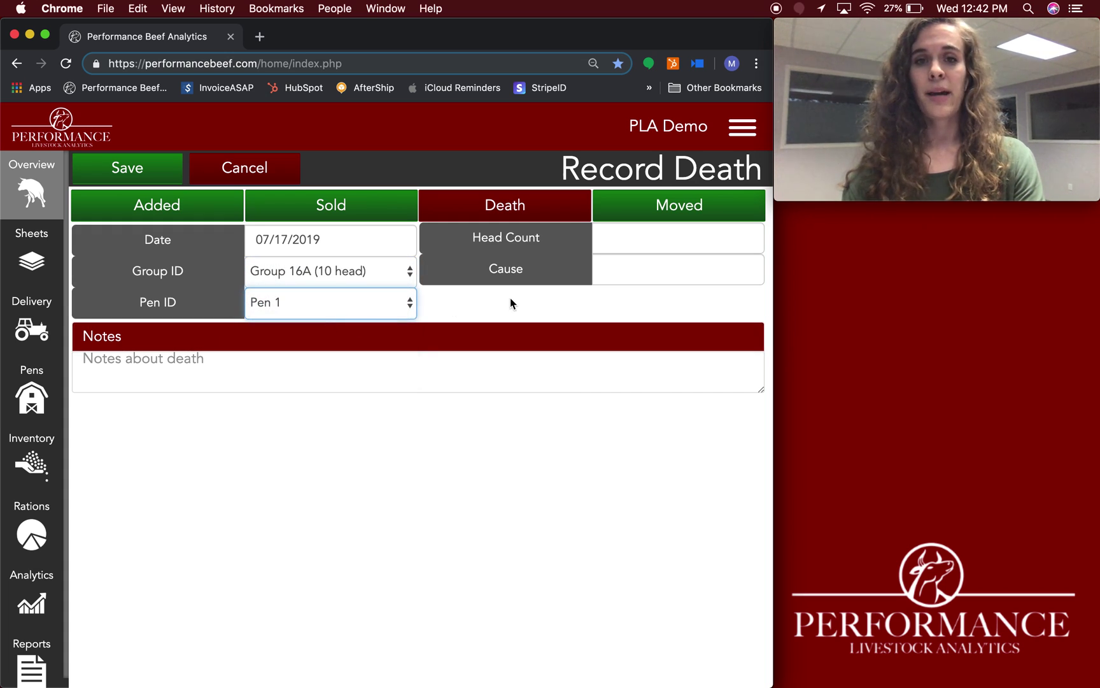
{"action": "left_click", "coordinate": [625, 239]}
{"action": "type", "text": "1"}
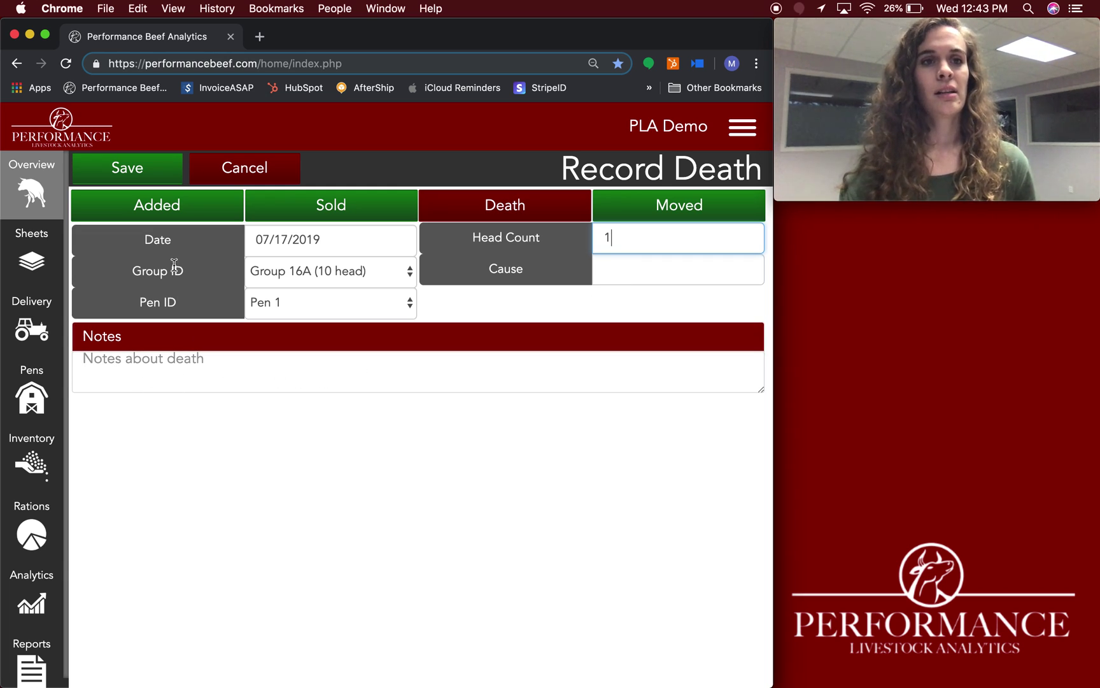
{"action": "left_click", "coordinate": [139, 174]}
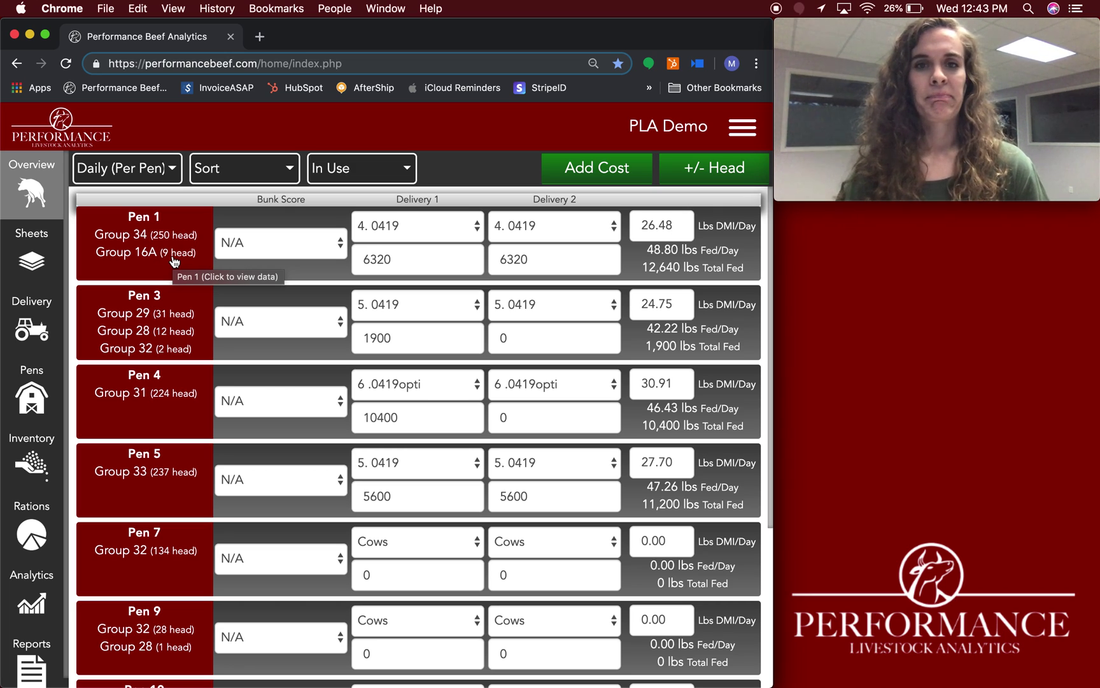
{"action": "left_click", "coordinate": [706, 169]}
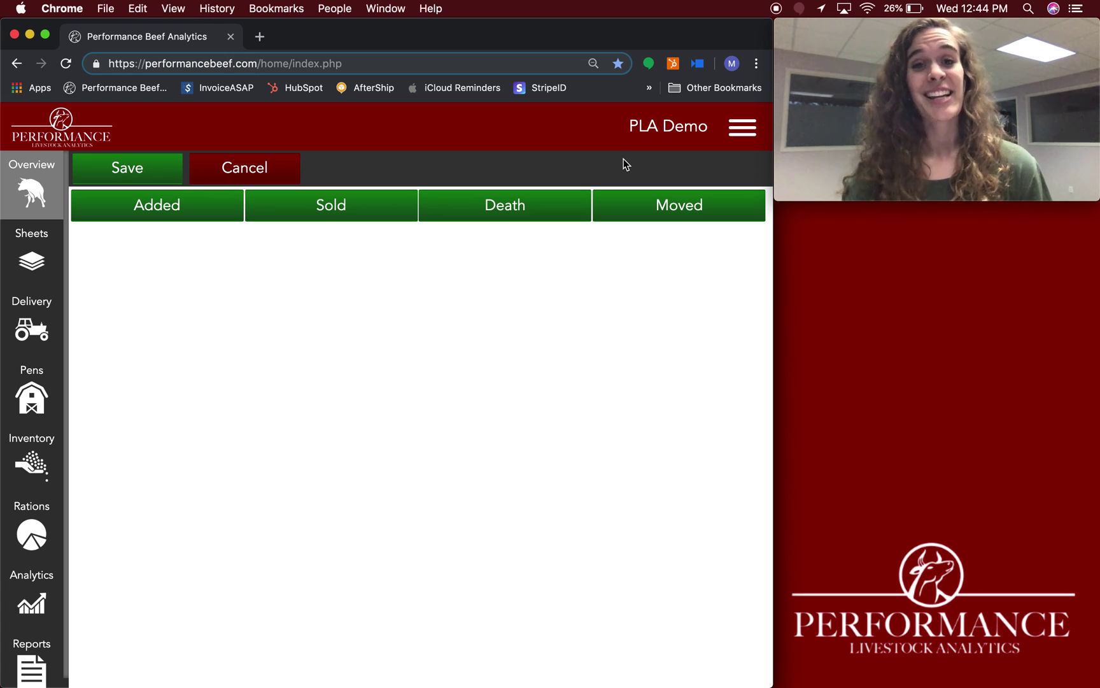
{"action": "left_click", "coordinate": [937, 140]}
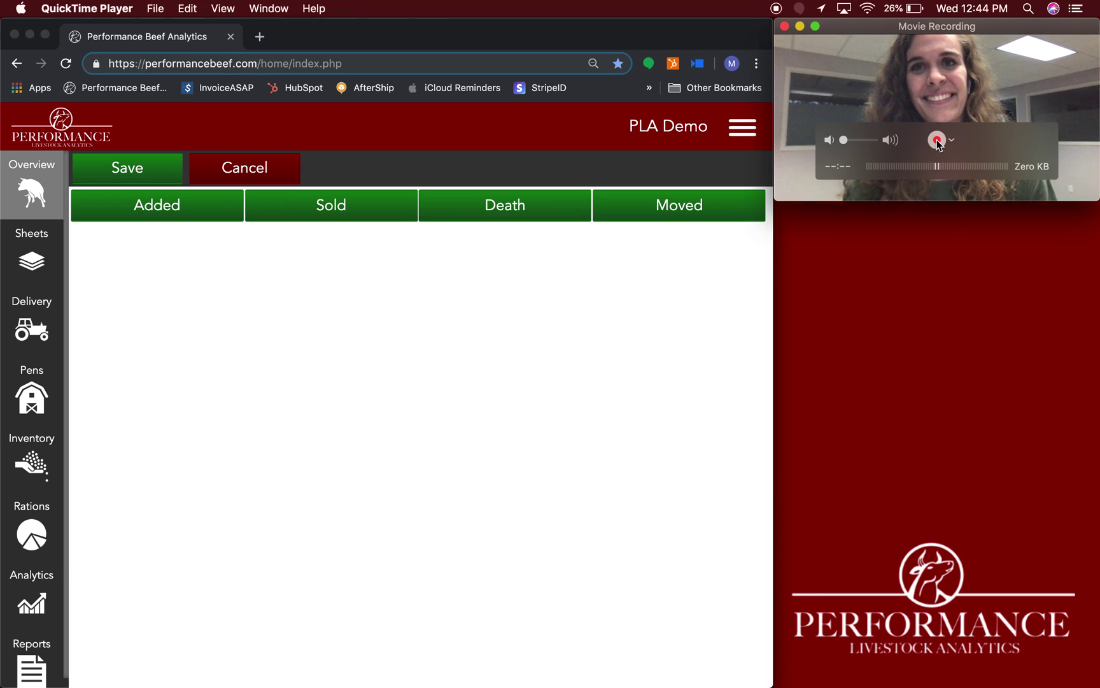